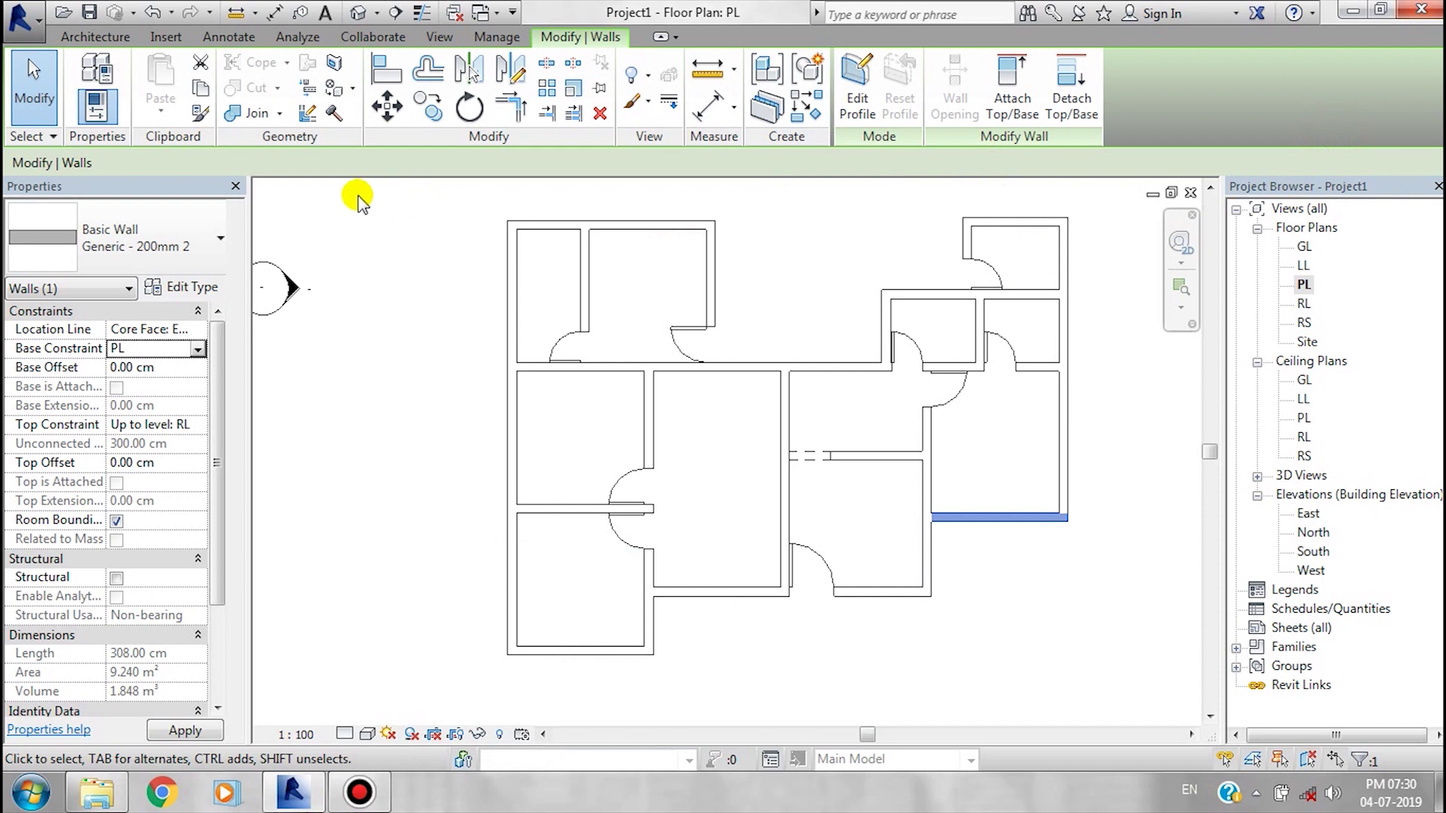
Select the lower-left room's bottom wall, a 308 cm Generic - 200mm basic wall.
{"action": "left_click", "coordinate": [1097, 574]}
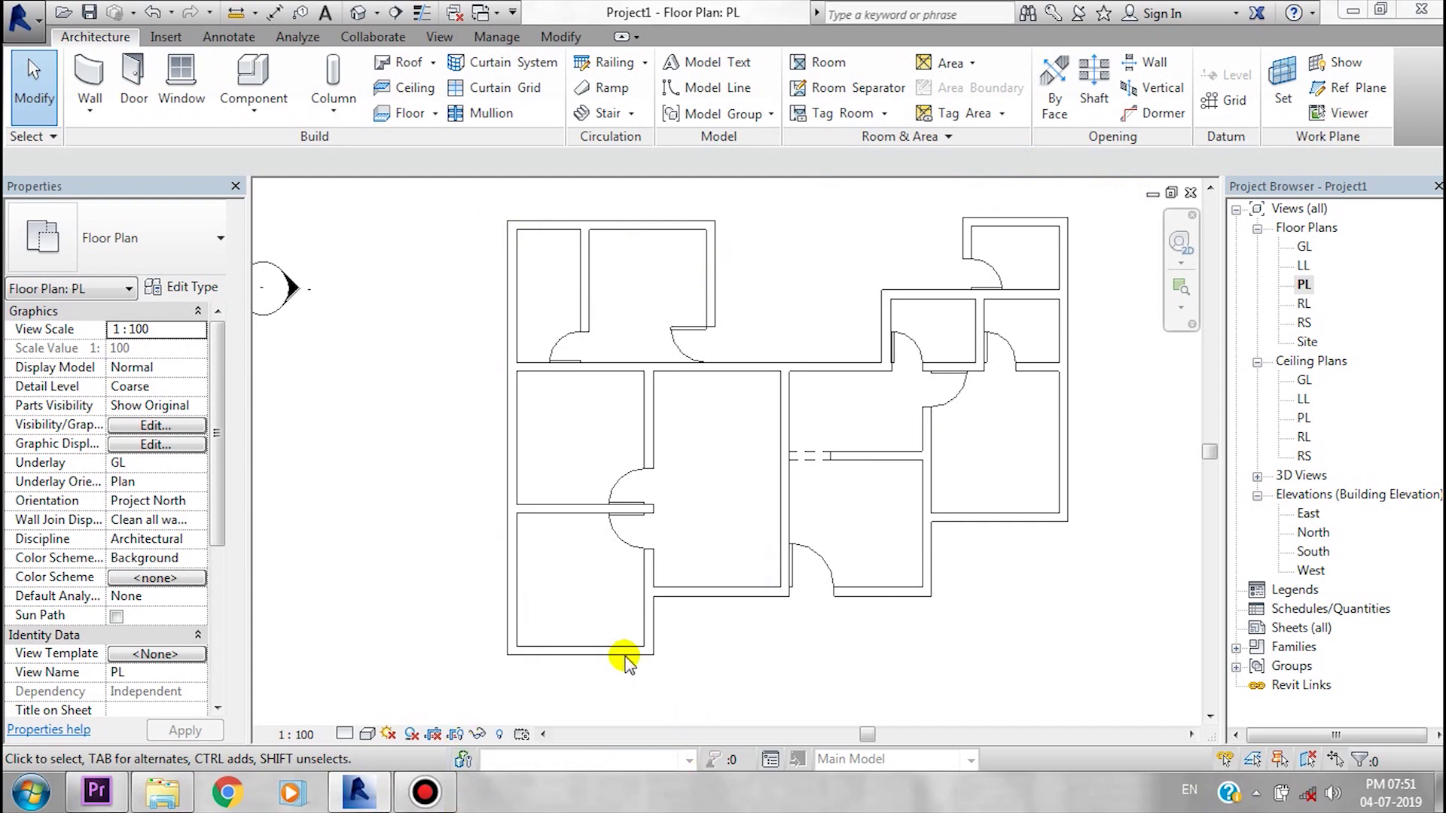
{"action": "left_click", "coordinate": [598, 651]}
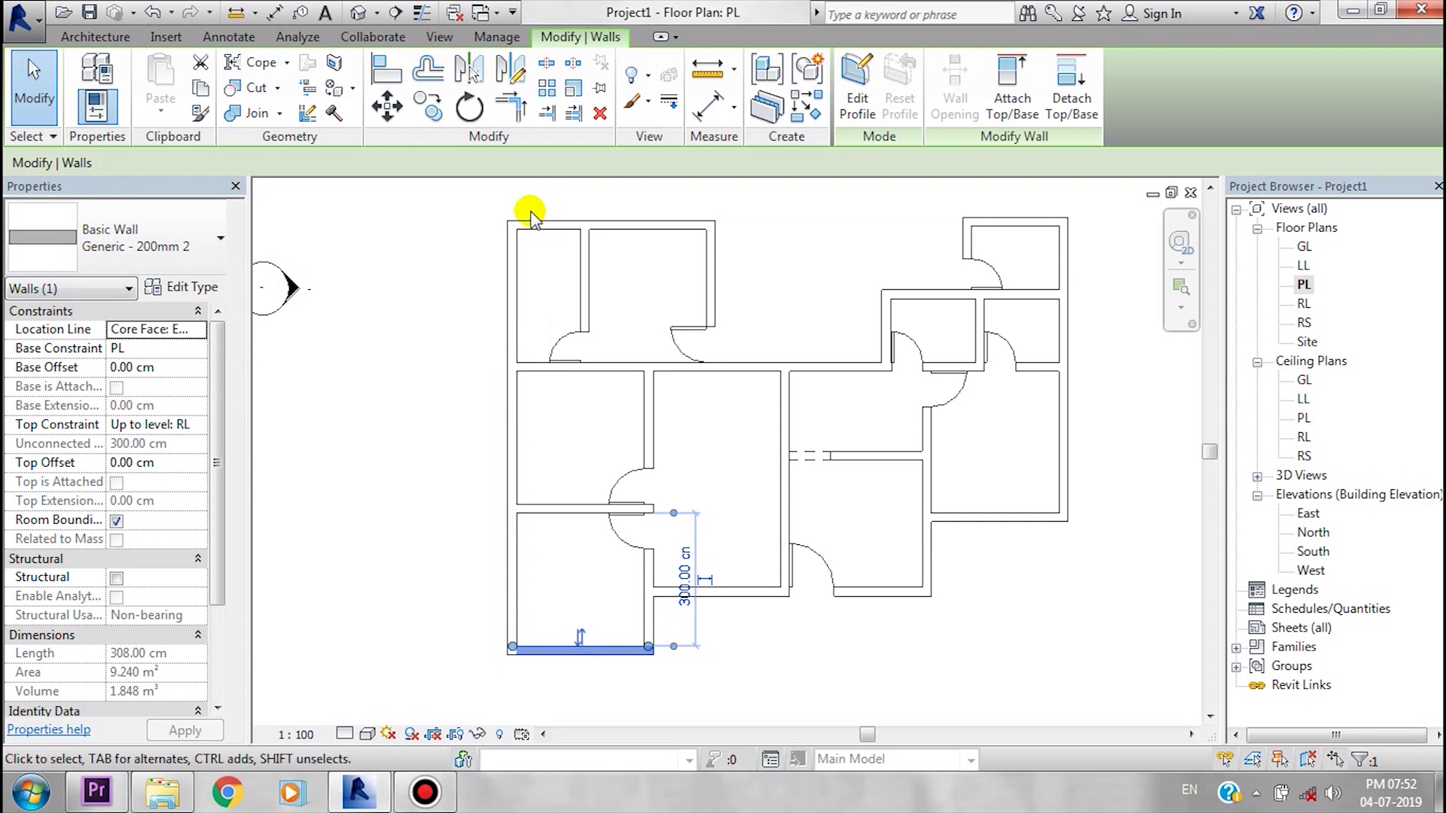
{"action": "left_click", "coordinate": [185, 247]}
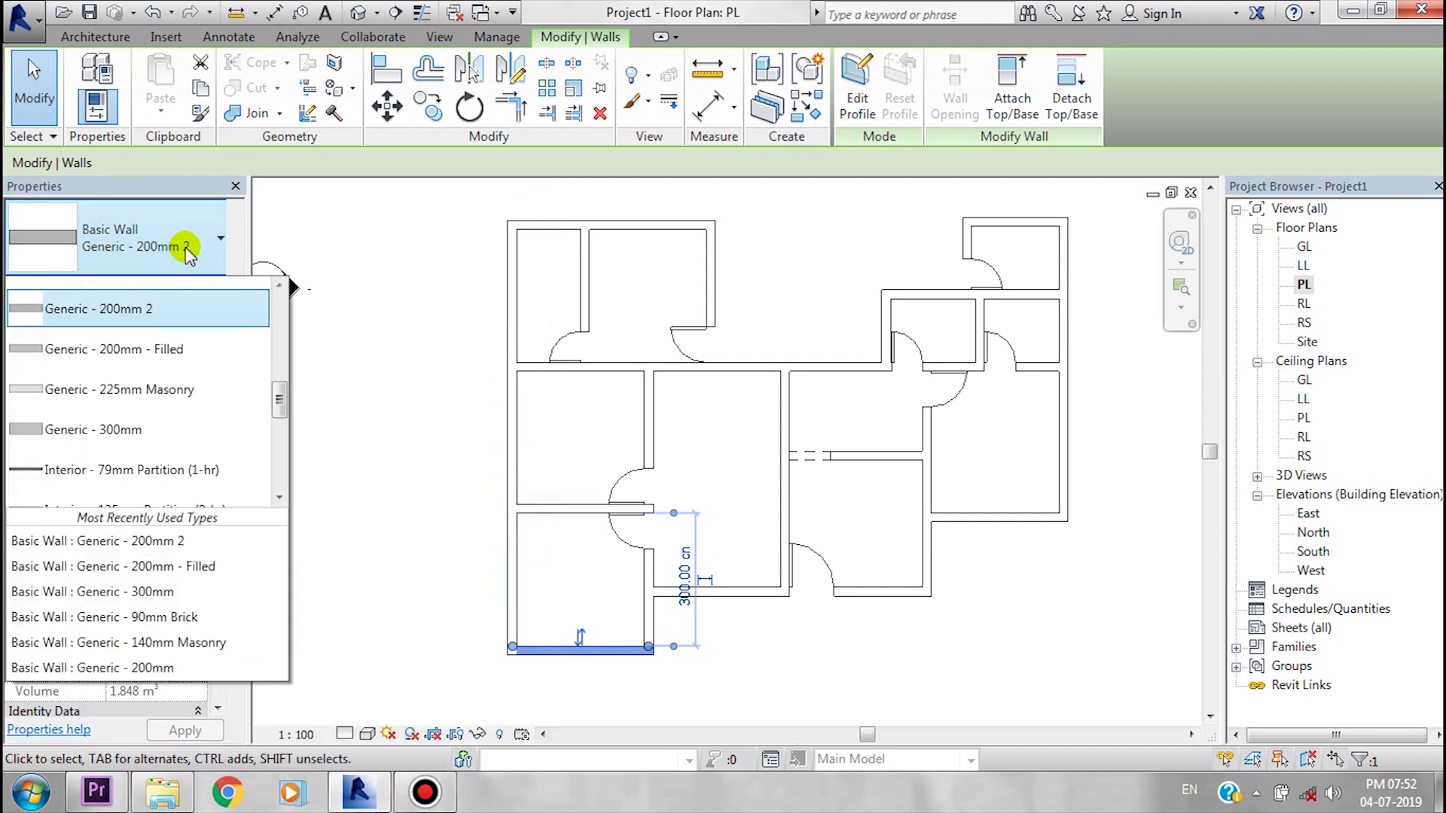
{"action": "left_click", "coordinate": [149, 431]}
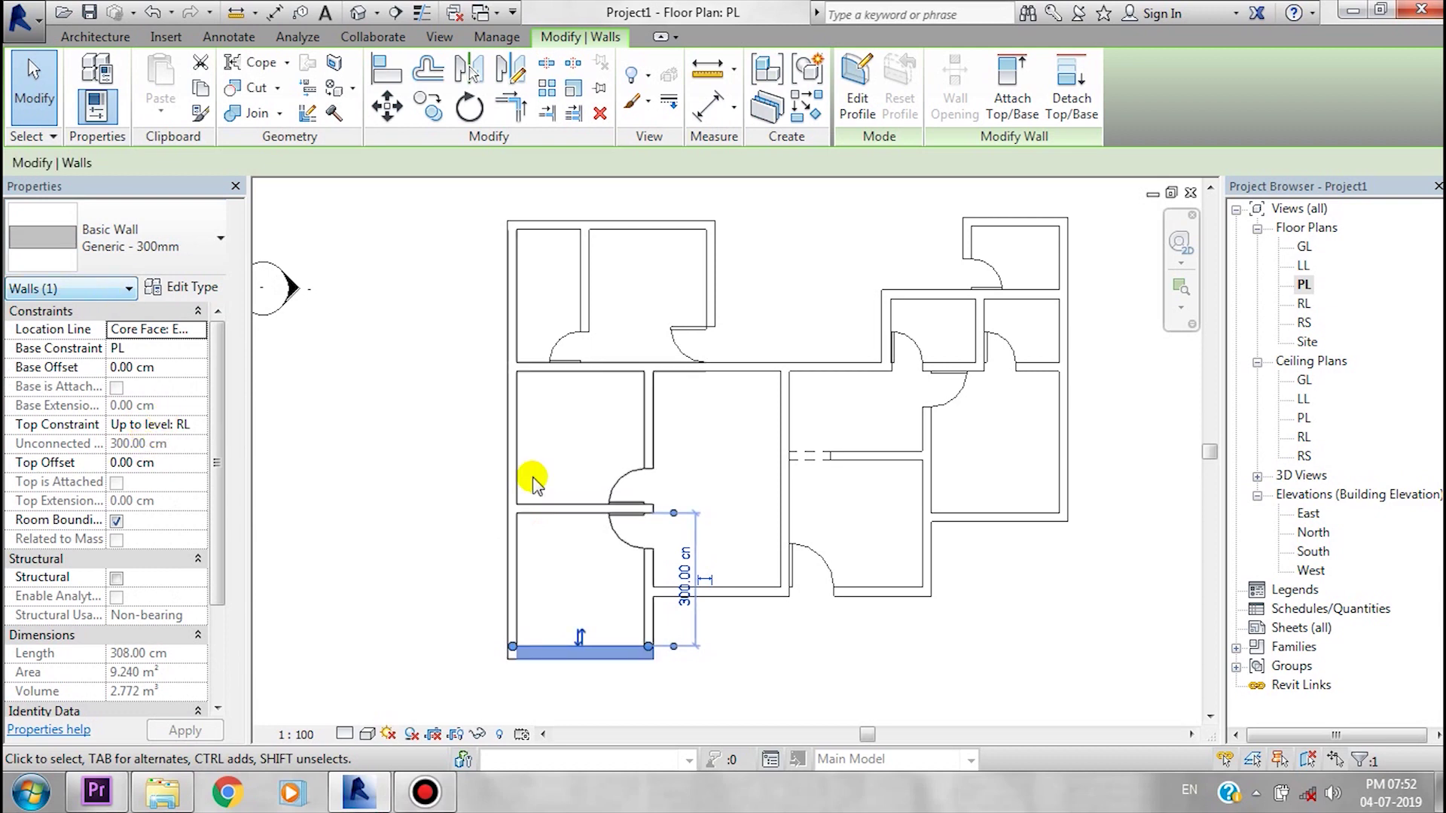
{"action": "left_click", "coordinate": [580, 681]}
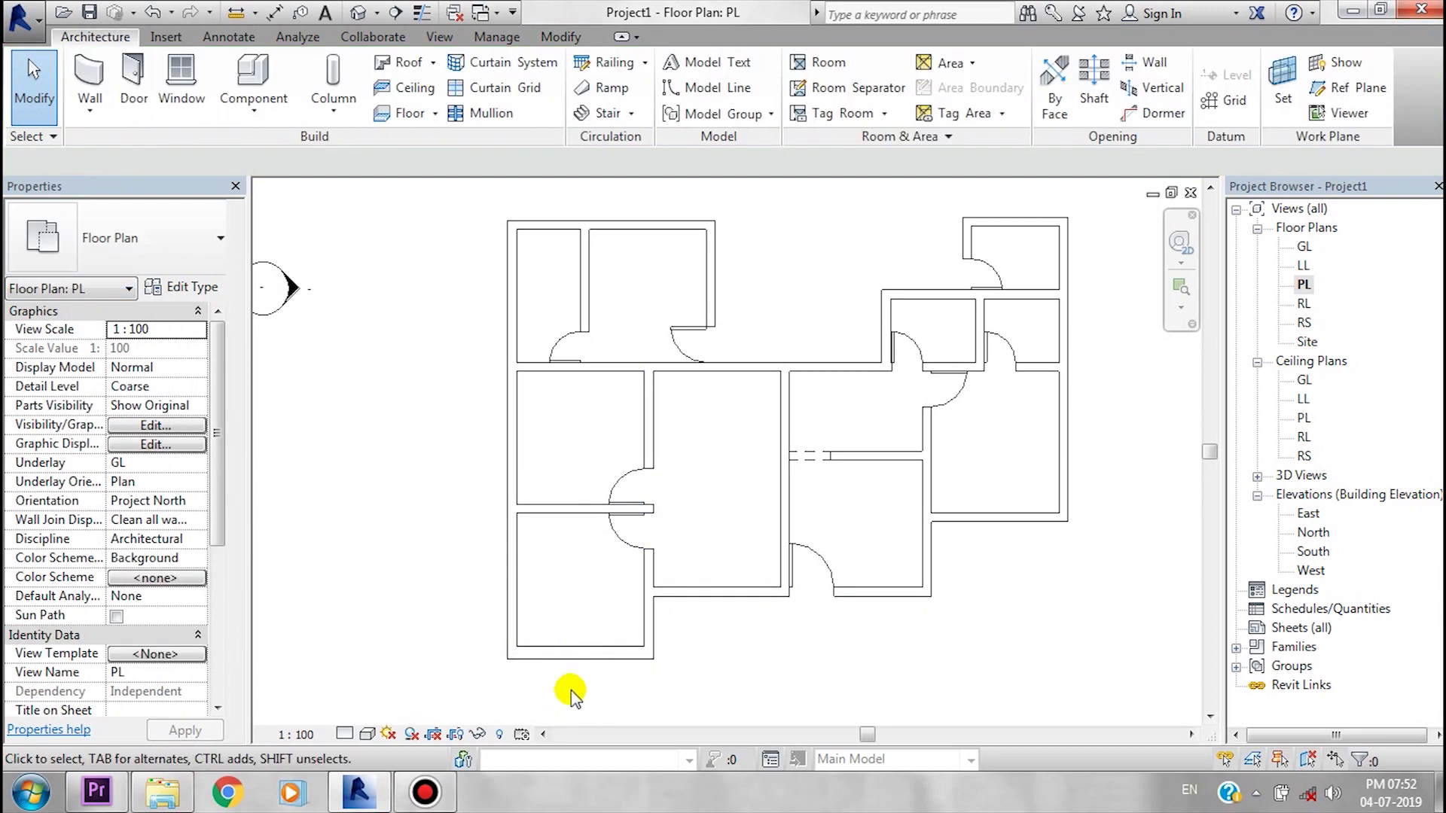
{"action": "left_click", "coordinate": [577, 654]}
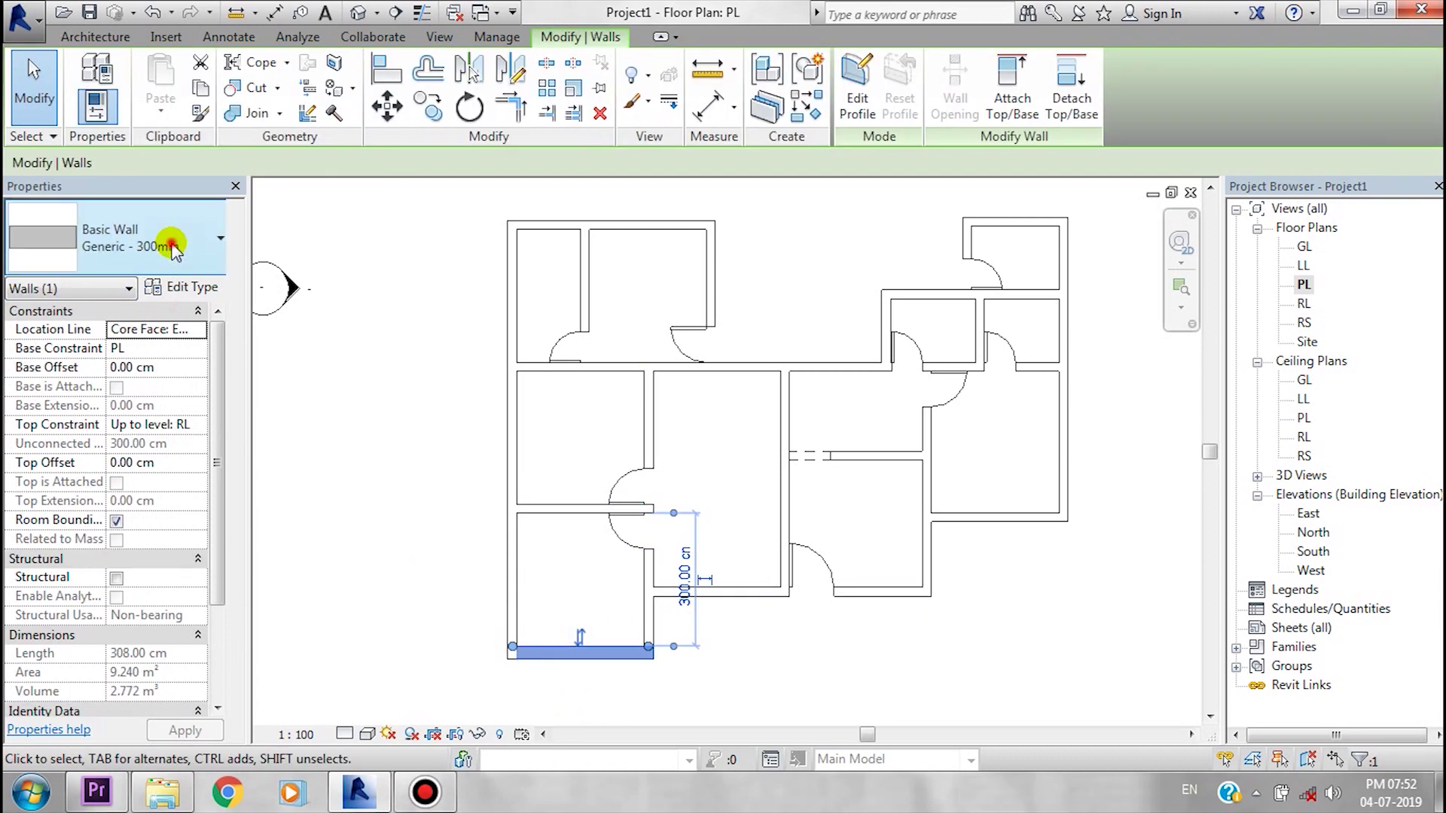
{"action": "left_click", "coordinate": [181, 241]}
{"action": "scroll", "coordinate": [188, 392], "scroll_direction": "up", "scroll_amount": 3}
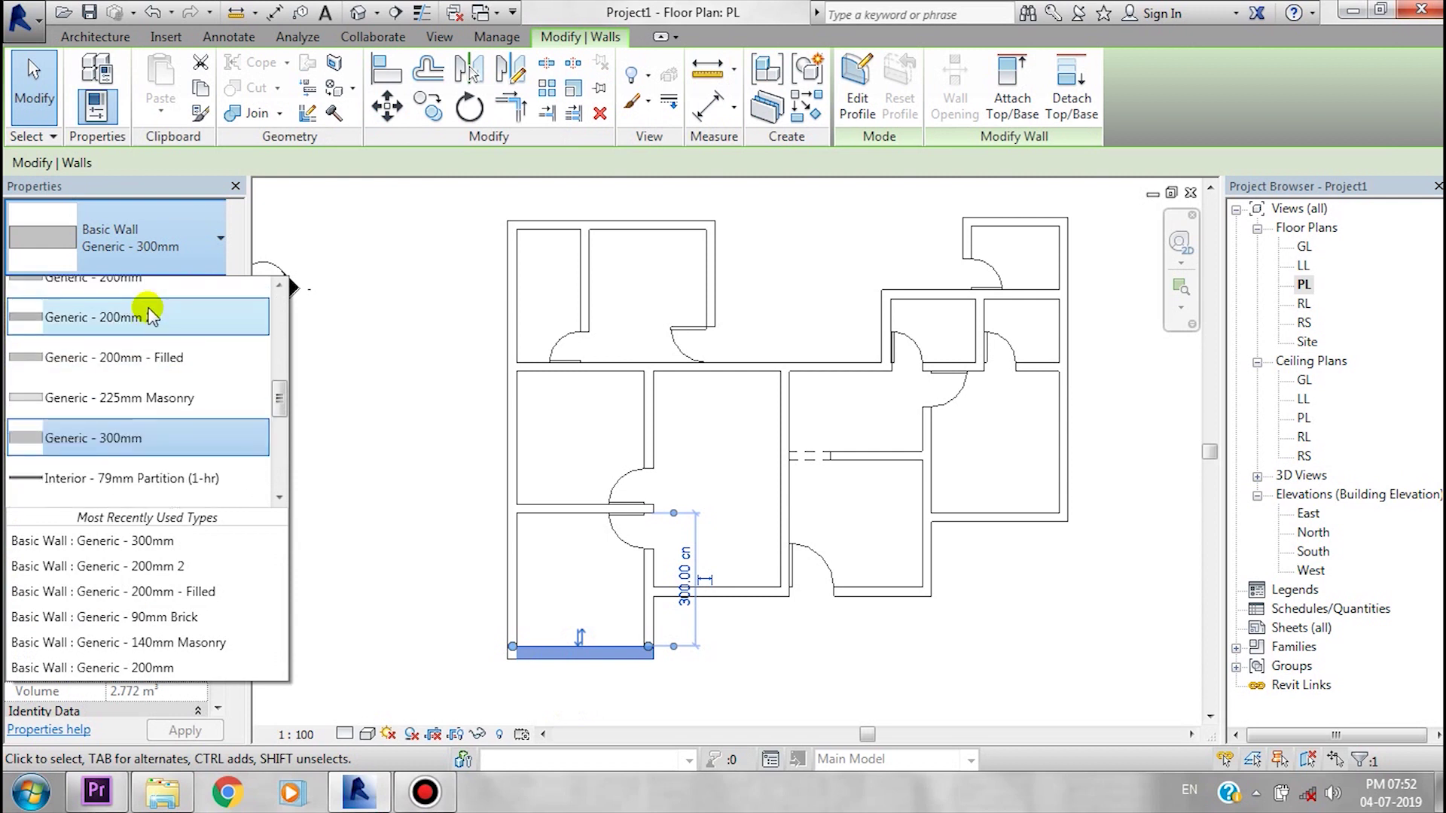
{"action": "left_click", "coordinate": [149, 317]}
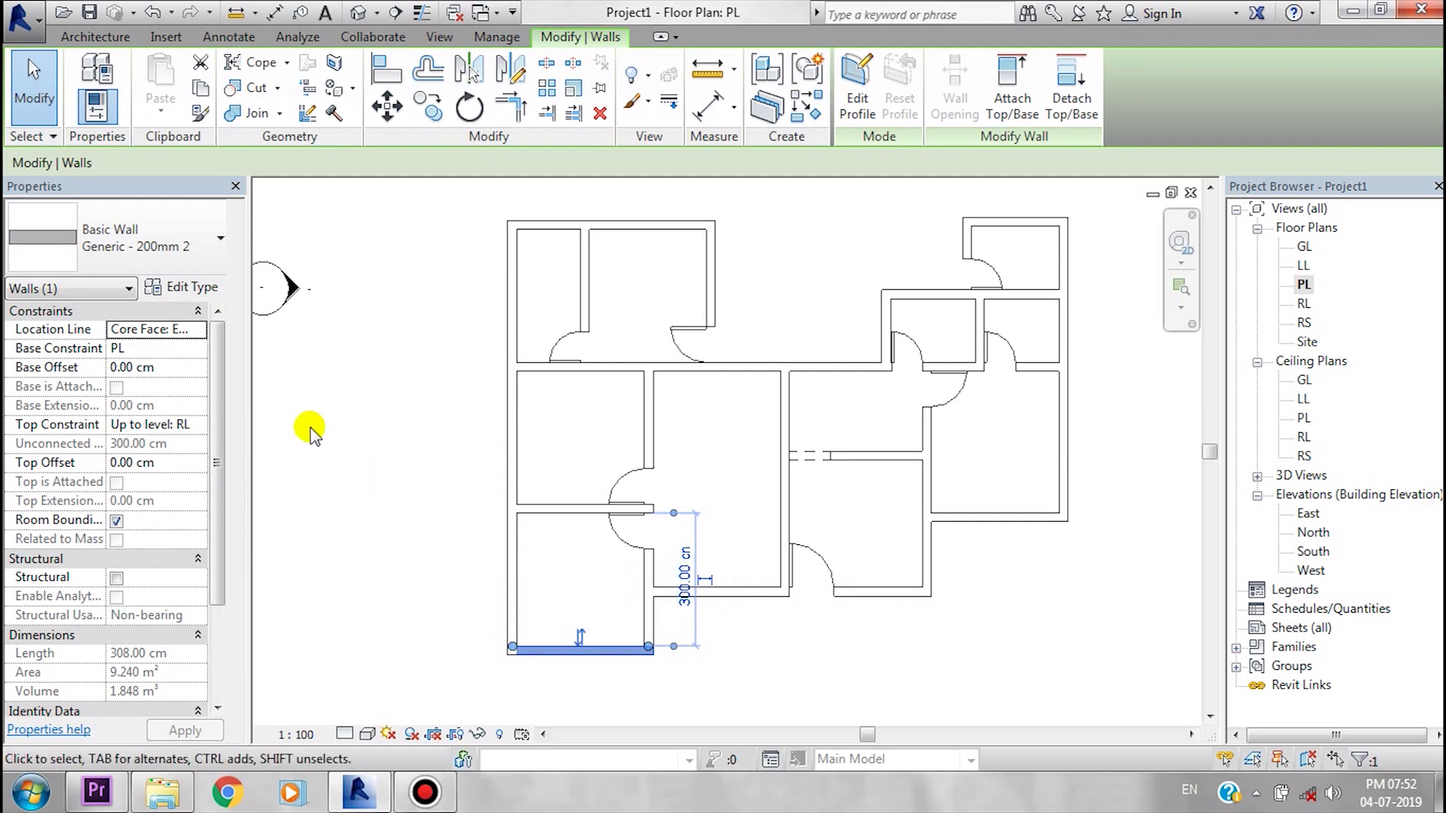
{"action": "left_click", "coordinate": [198, 294]}
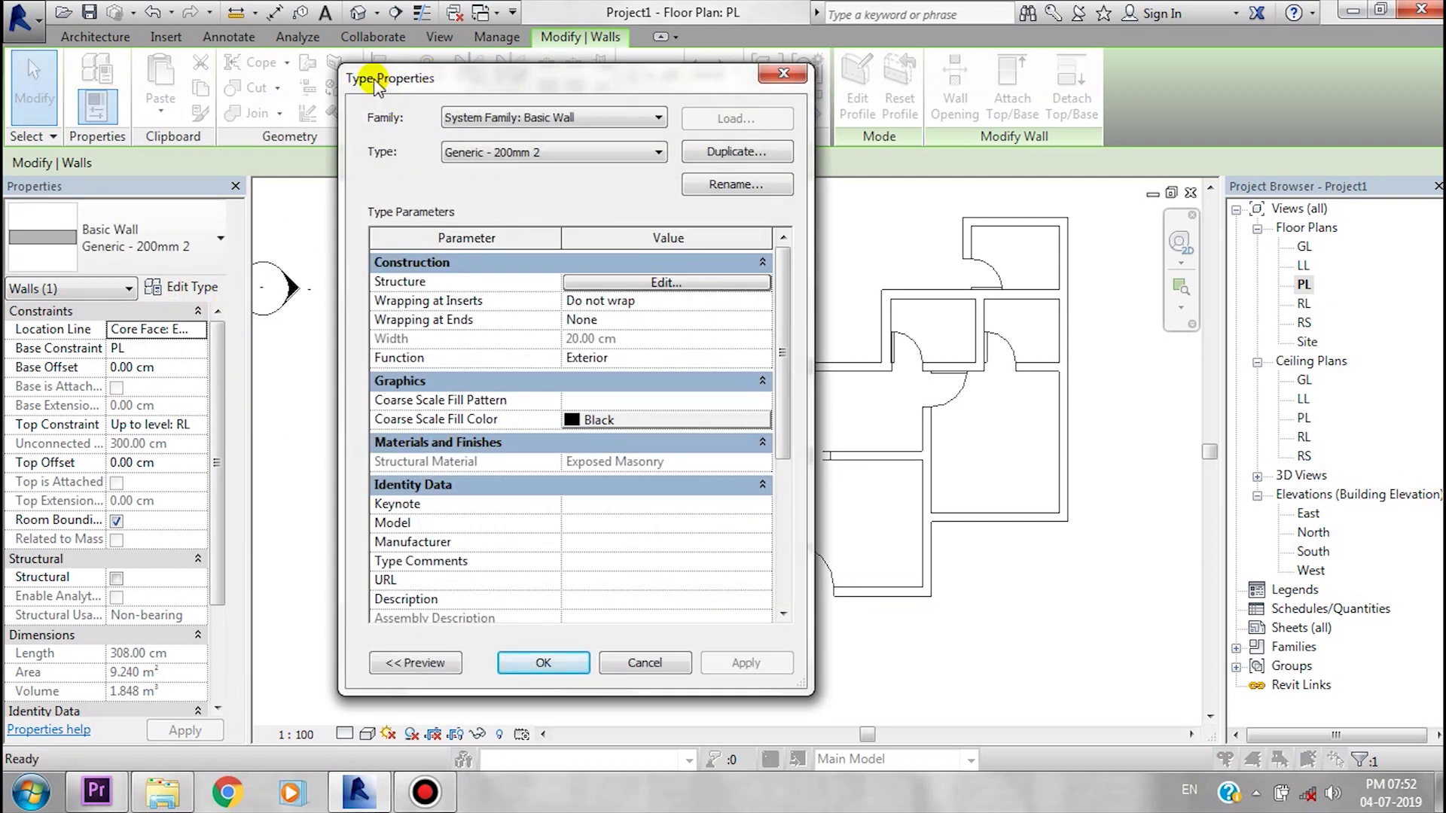
Make the Generic - 200mm wall type's structure layer 30 cm thick and apply it.
{"action": "left_click_drag", "start_coordinate": [485, 83], "coordinate": [729, 76]}
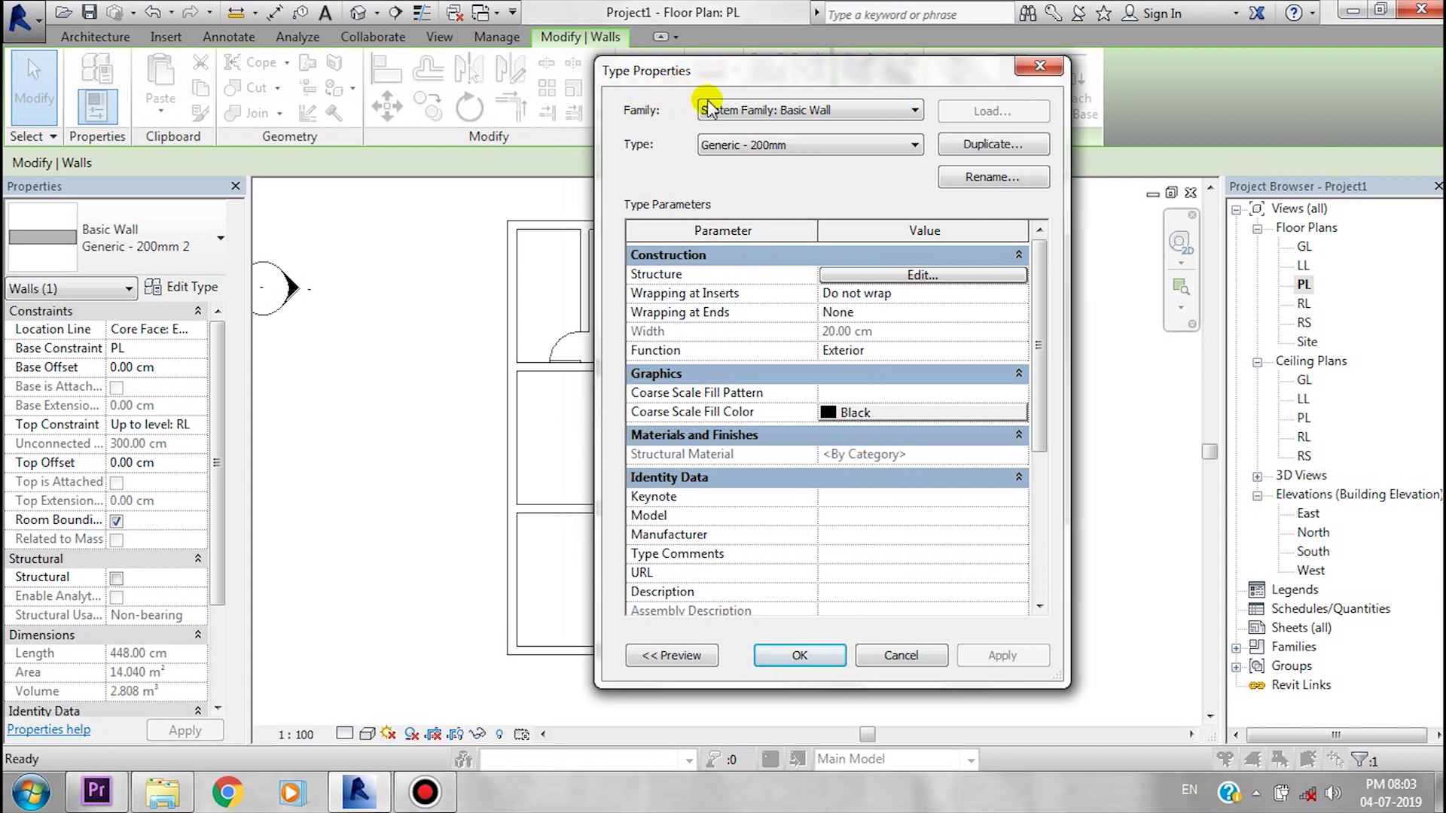
{"action": "left_click", "coordinate": [789, 122]}
{"action": "left_click", "coordinate": [851, 112]}
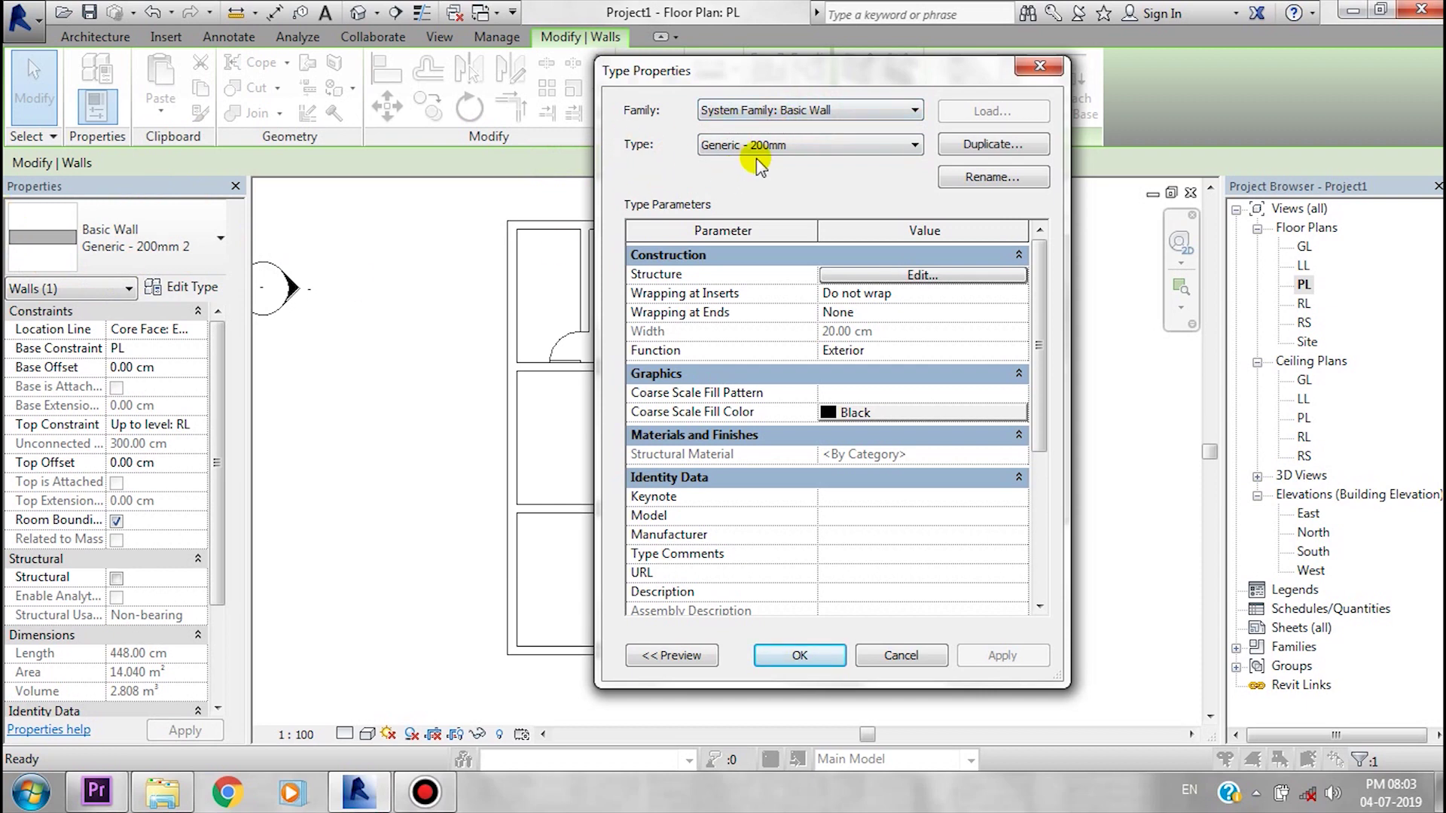
{"action": "left_click", "coordinate": [736, 144]}
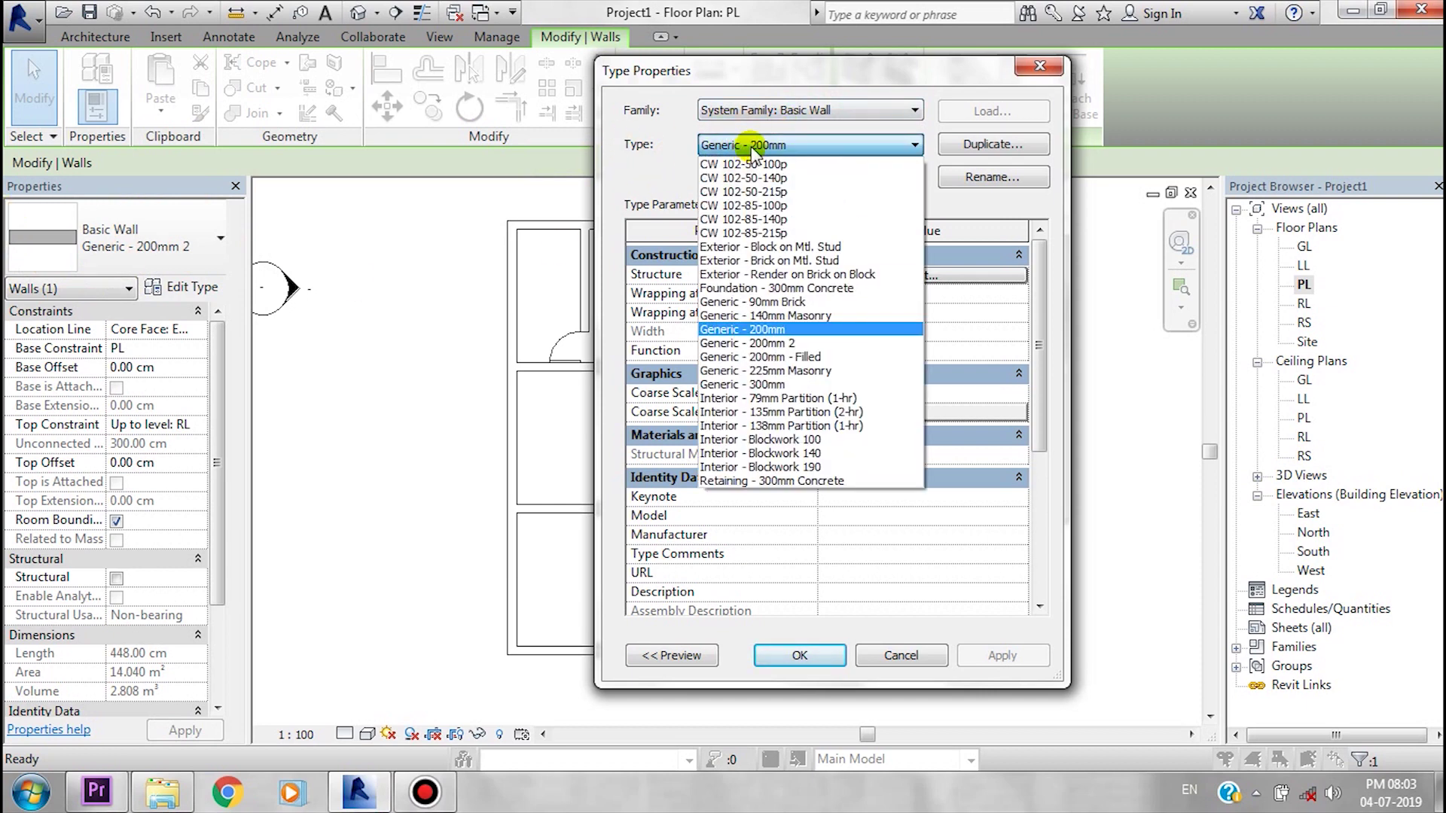
{"action": "left_click", "coordinate": [768, 332]}
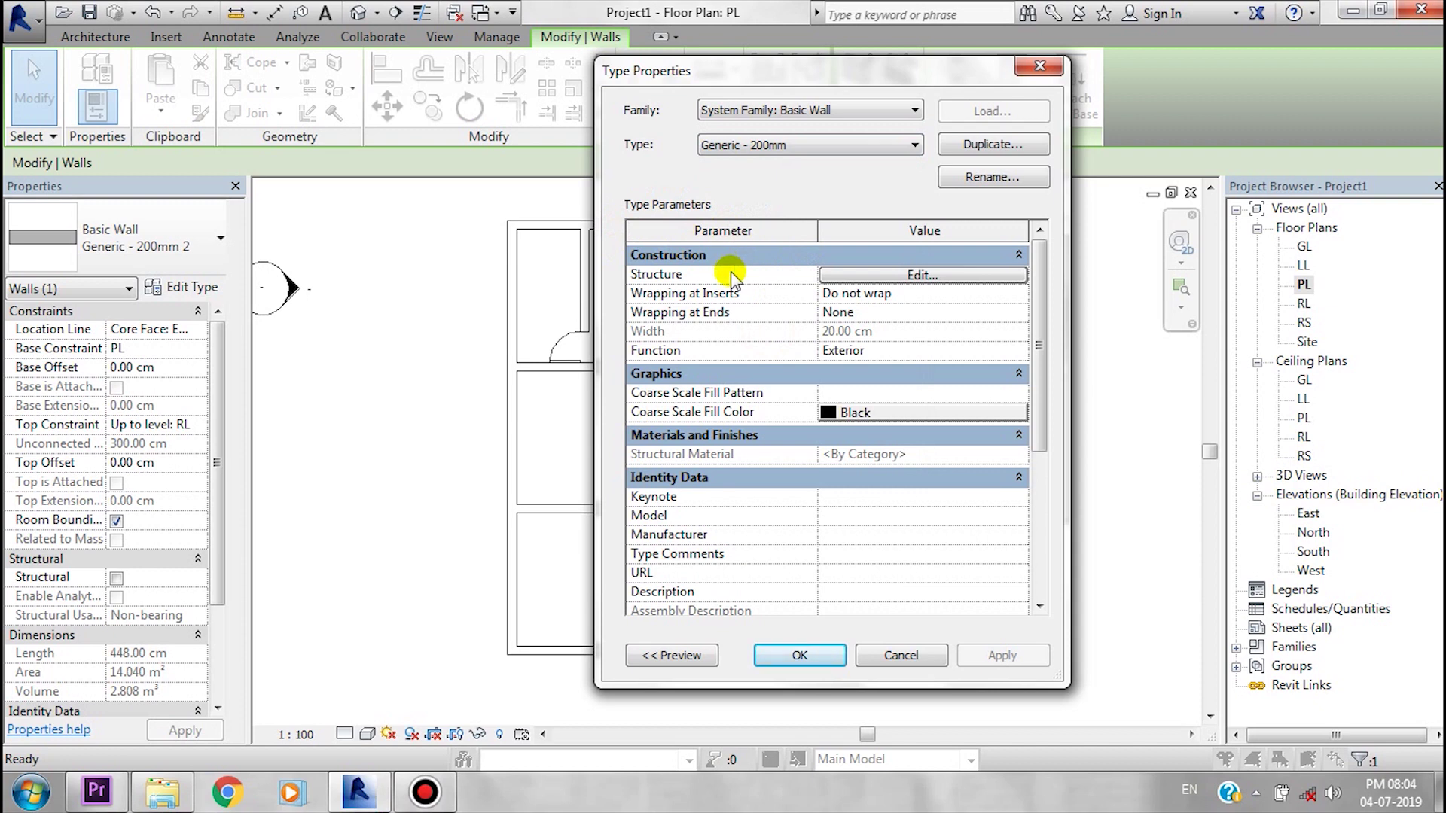
{"action": "left_click", "coordinate": [888, 276]}
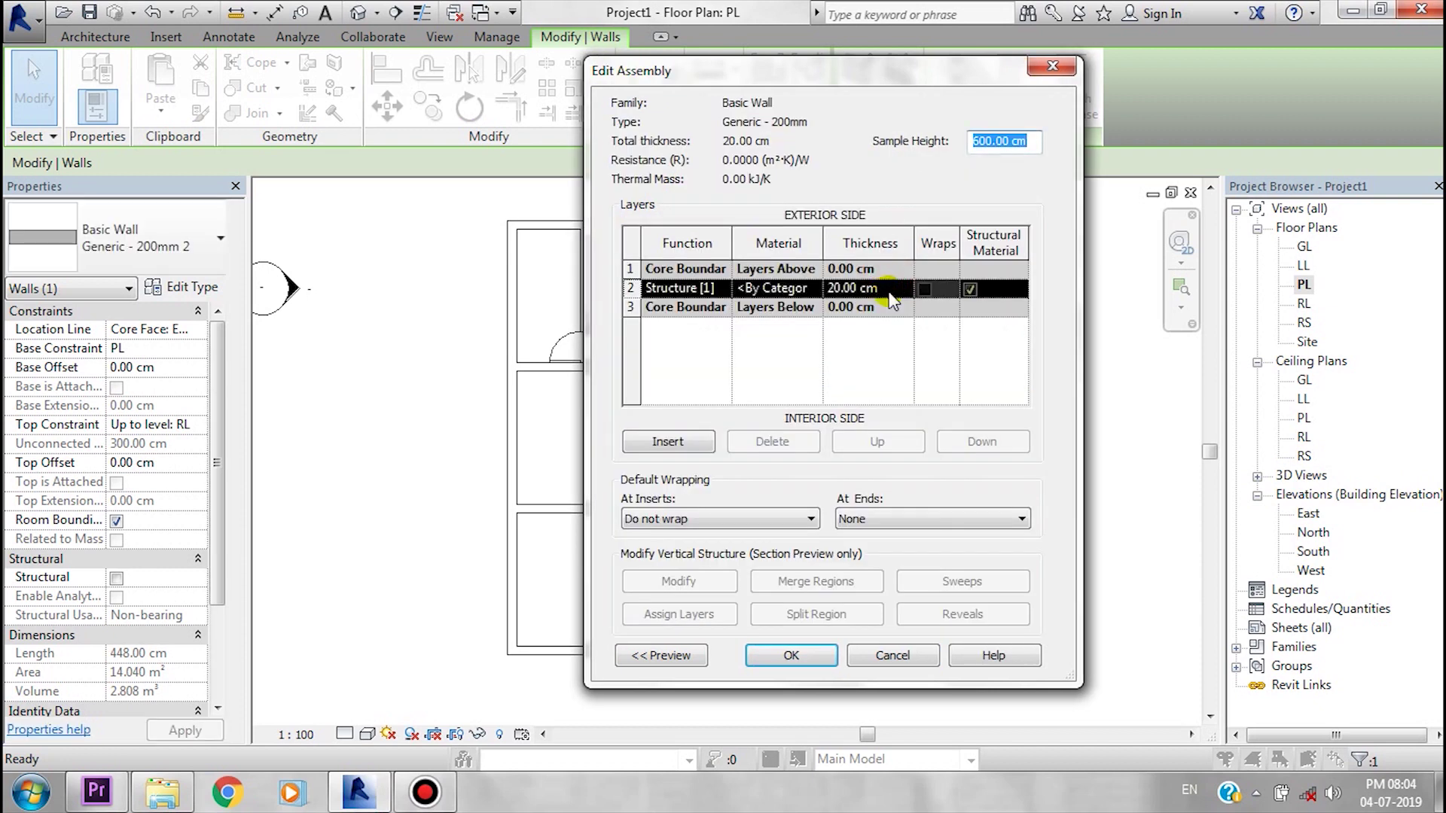
{"action": "left_click", "coordinate": [836, 286]}
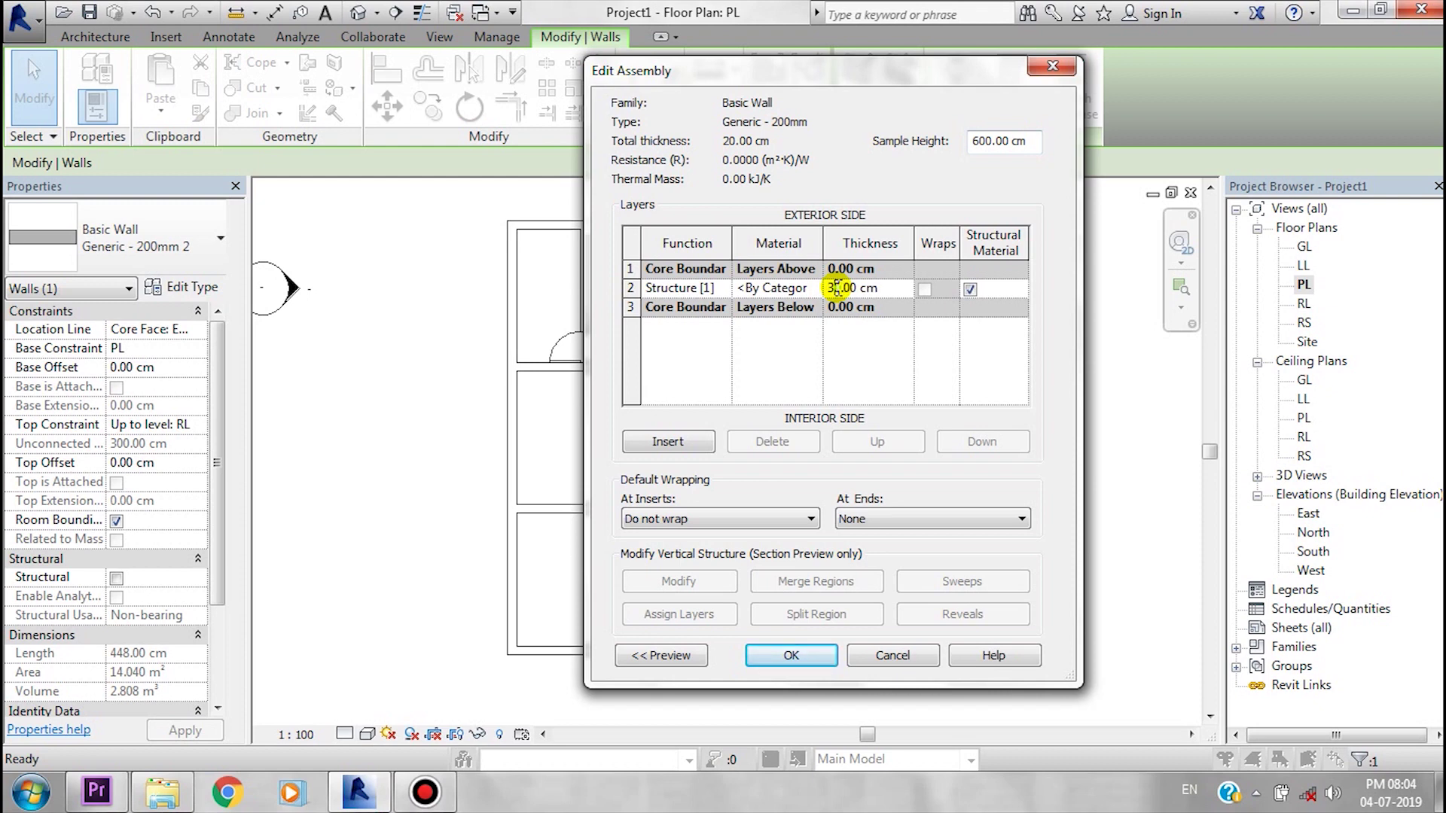
{"action": "left_click", "coordinate": [806, 658]}
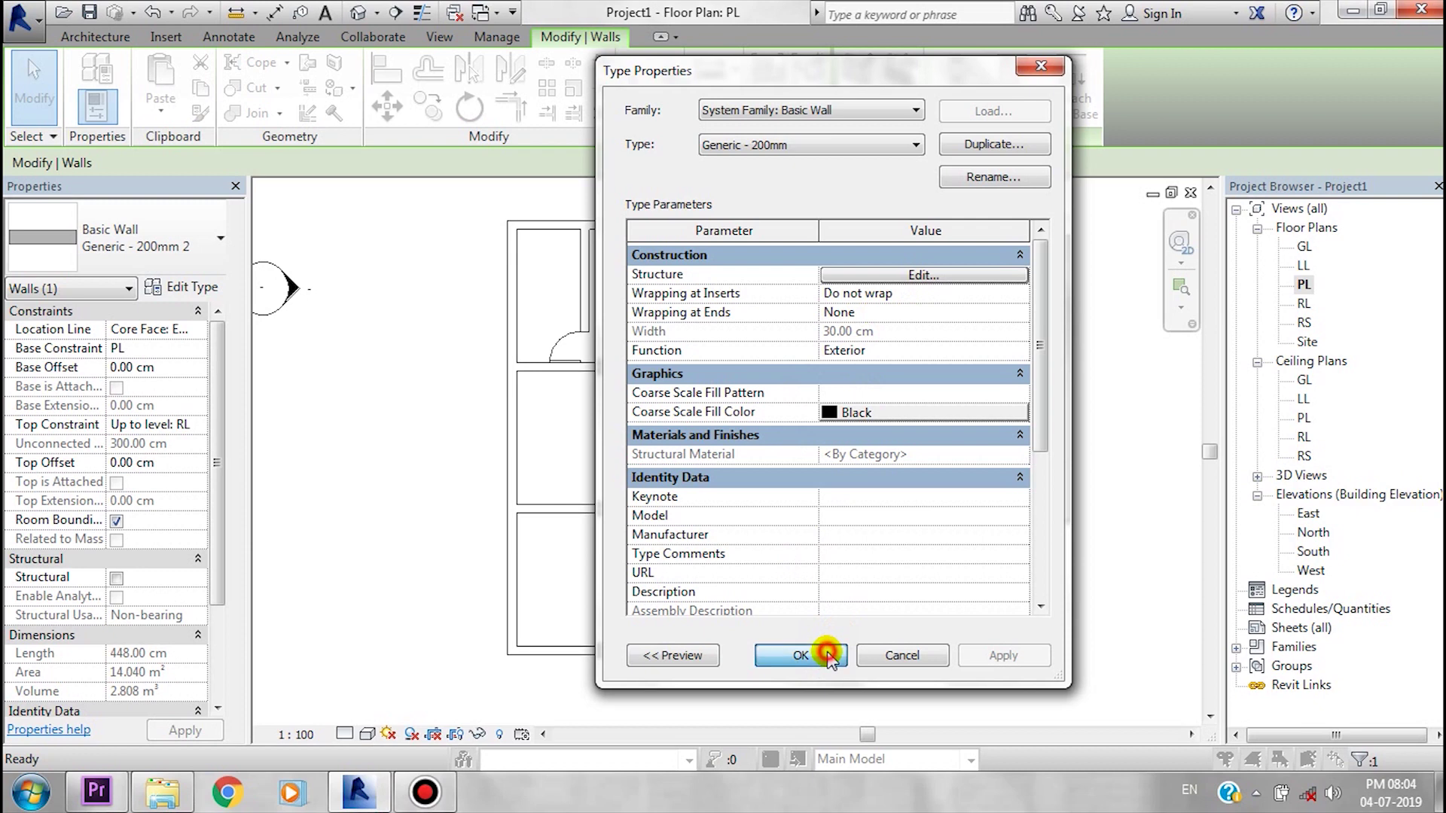
{"action": "left_click", "coordinate": [828, 656]}
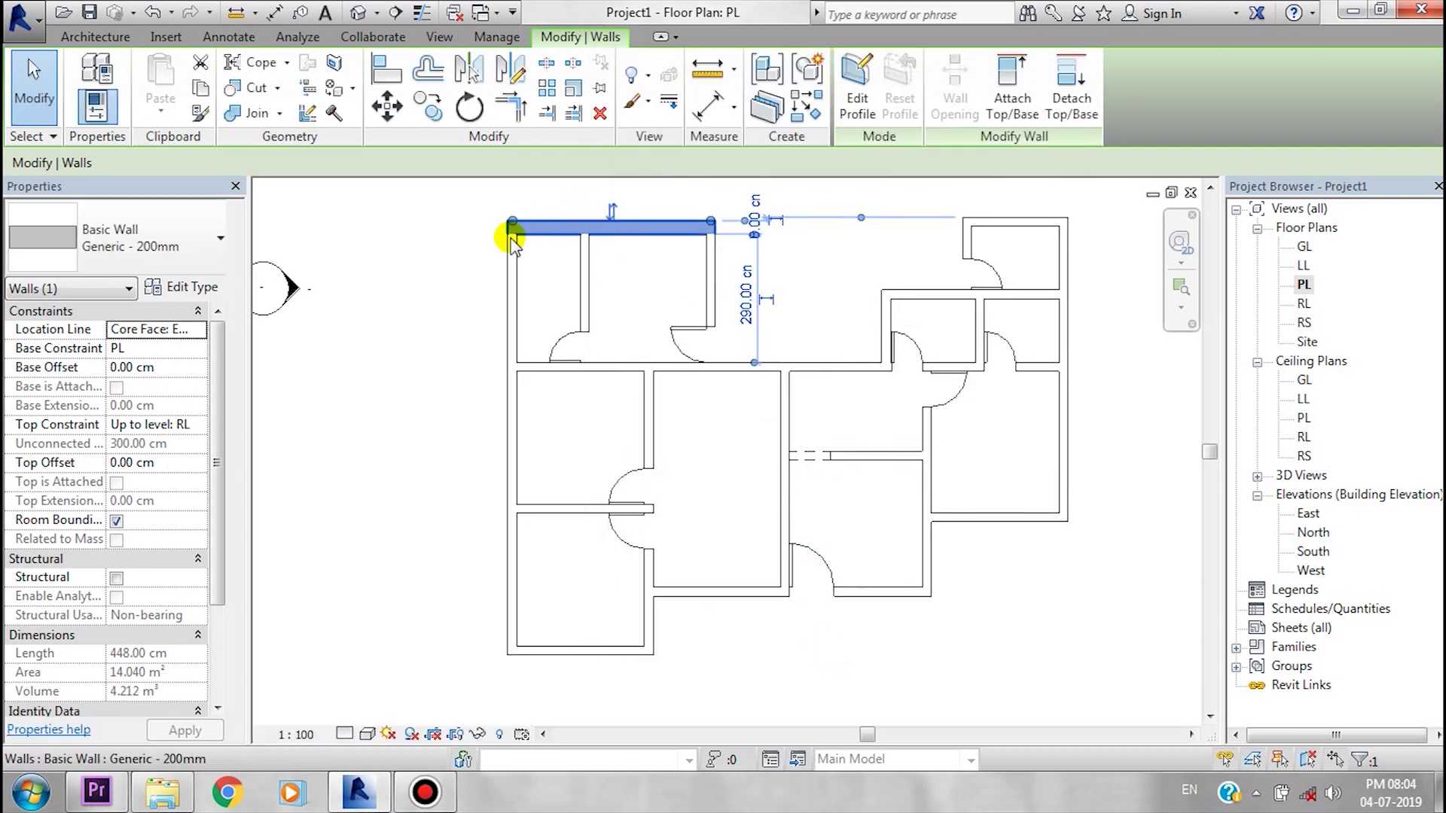
Restore the Generic - 200mm structure layer thickness to 20 cm and apply the type.
{"action": "left_click", "coordinate": [155, 284]}
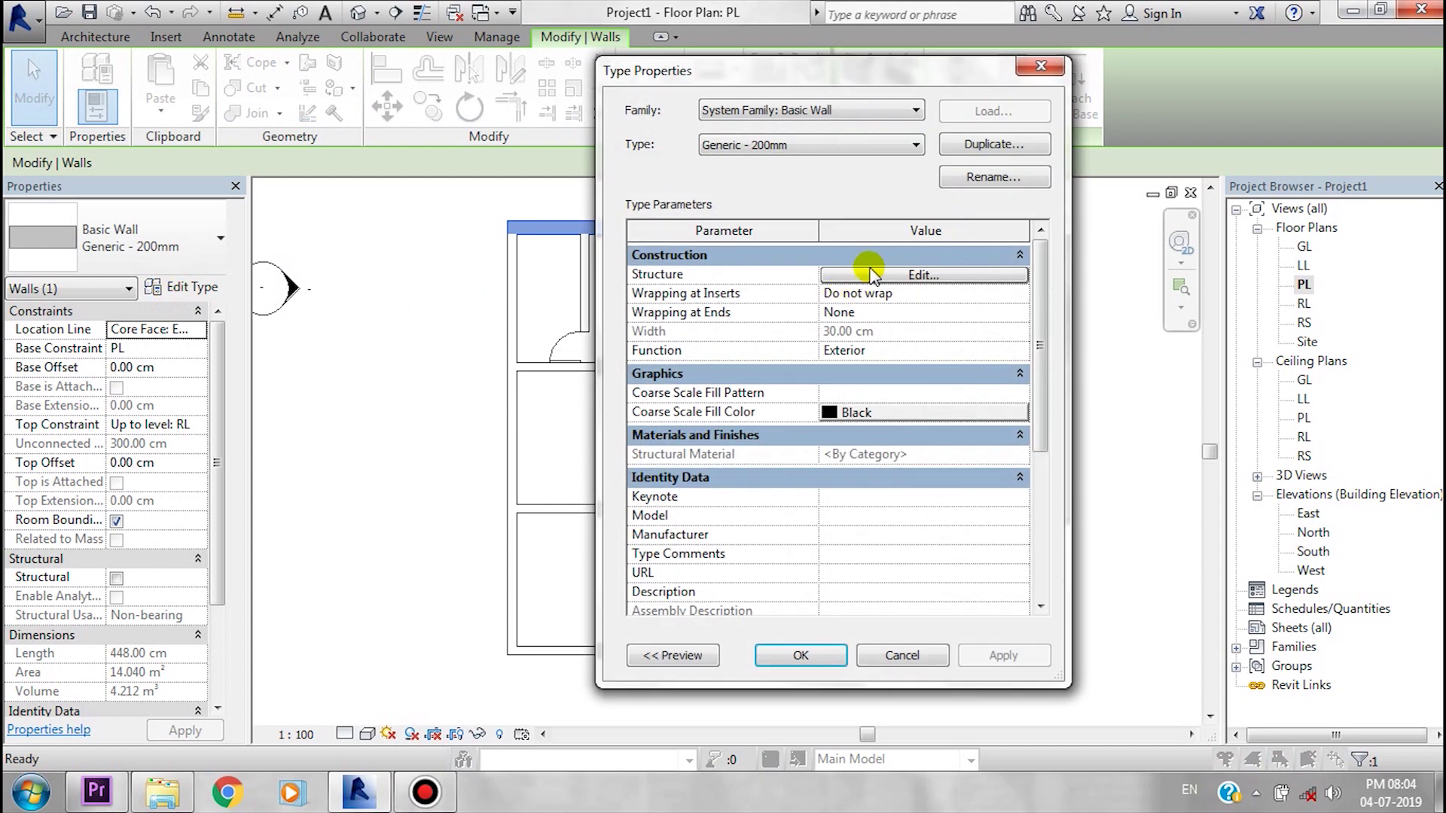
{"action": "left_click", "coordinate": [872, 275]}
{"action": "left_click", "coordinate": [836, 288]}
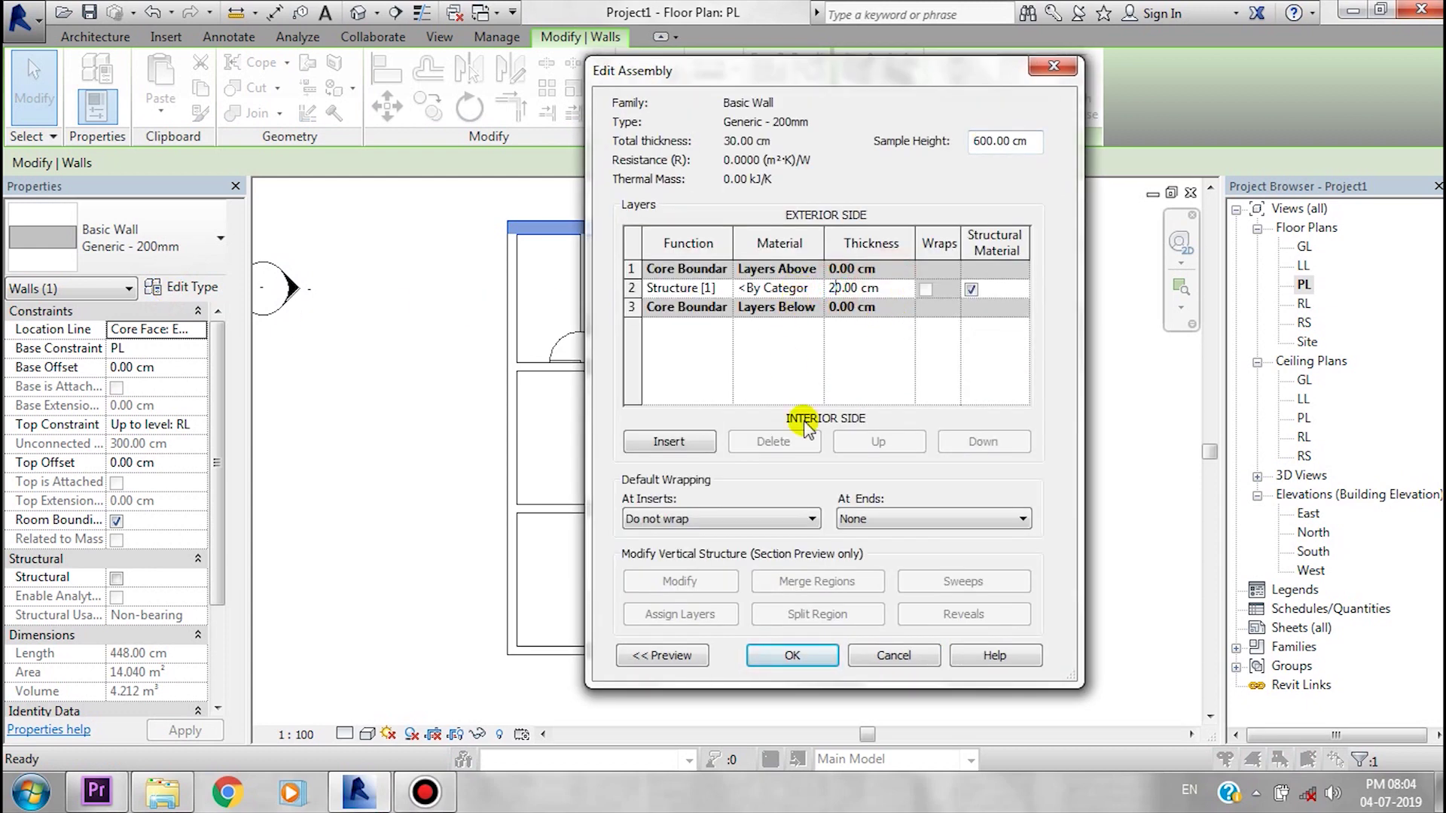
{"action": "left_click", "coordinate": [796, 656]}
{"action": "left_click", "coordinate": [1006, 656]}
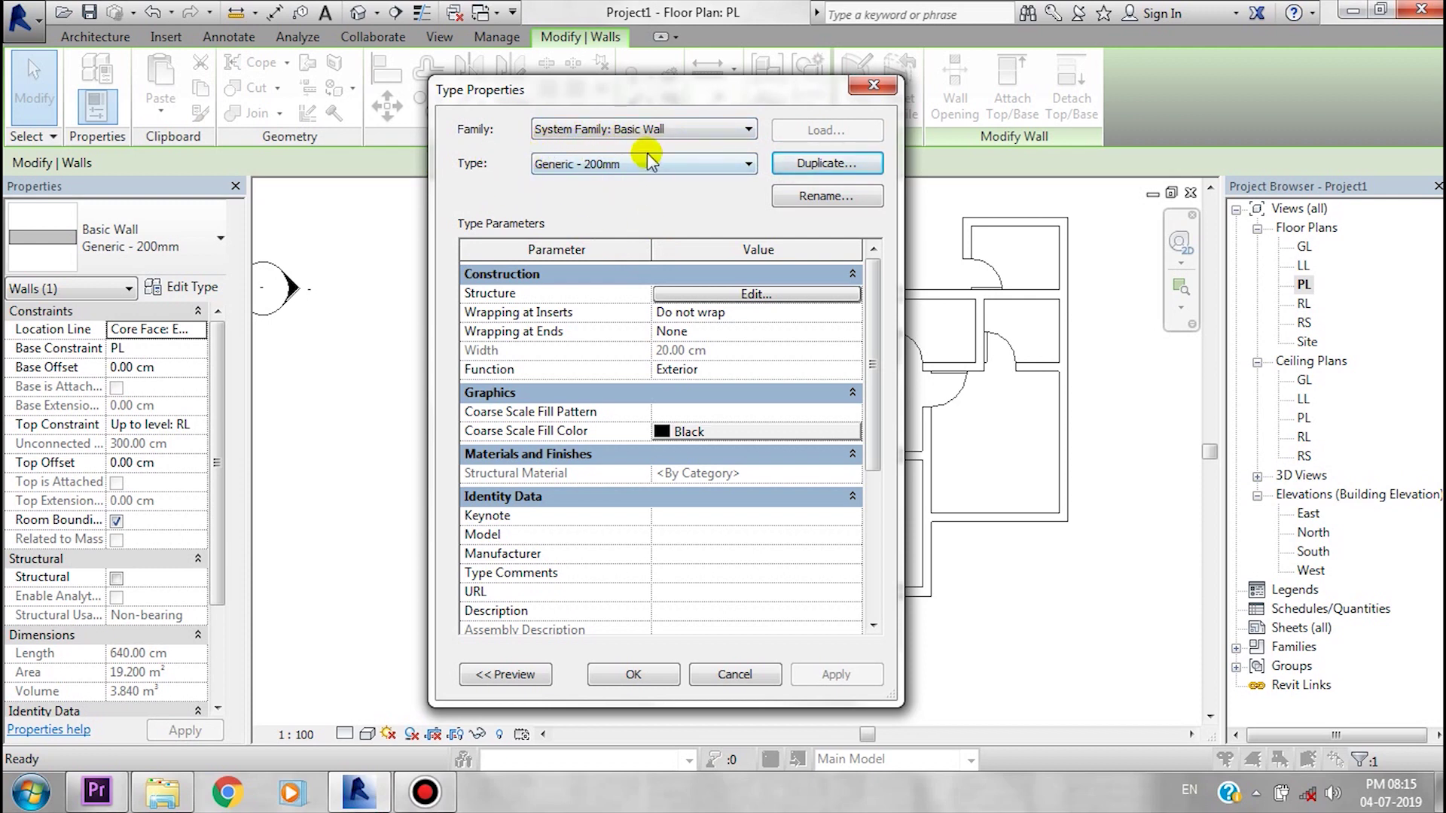
Duplicate the Generic - 200mm type as a new wall type named '400mm wall'.
{"action": "left_click", "coordinate": [859, 164]}
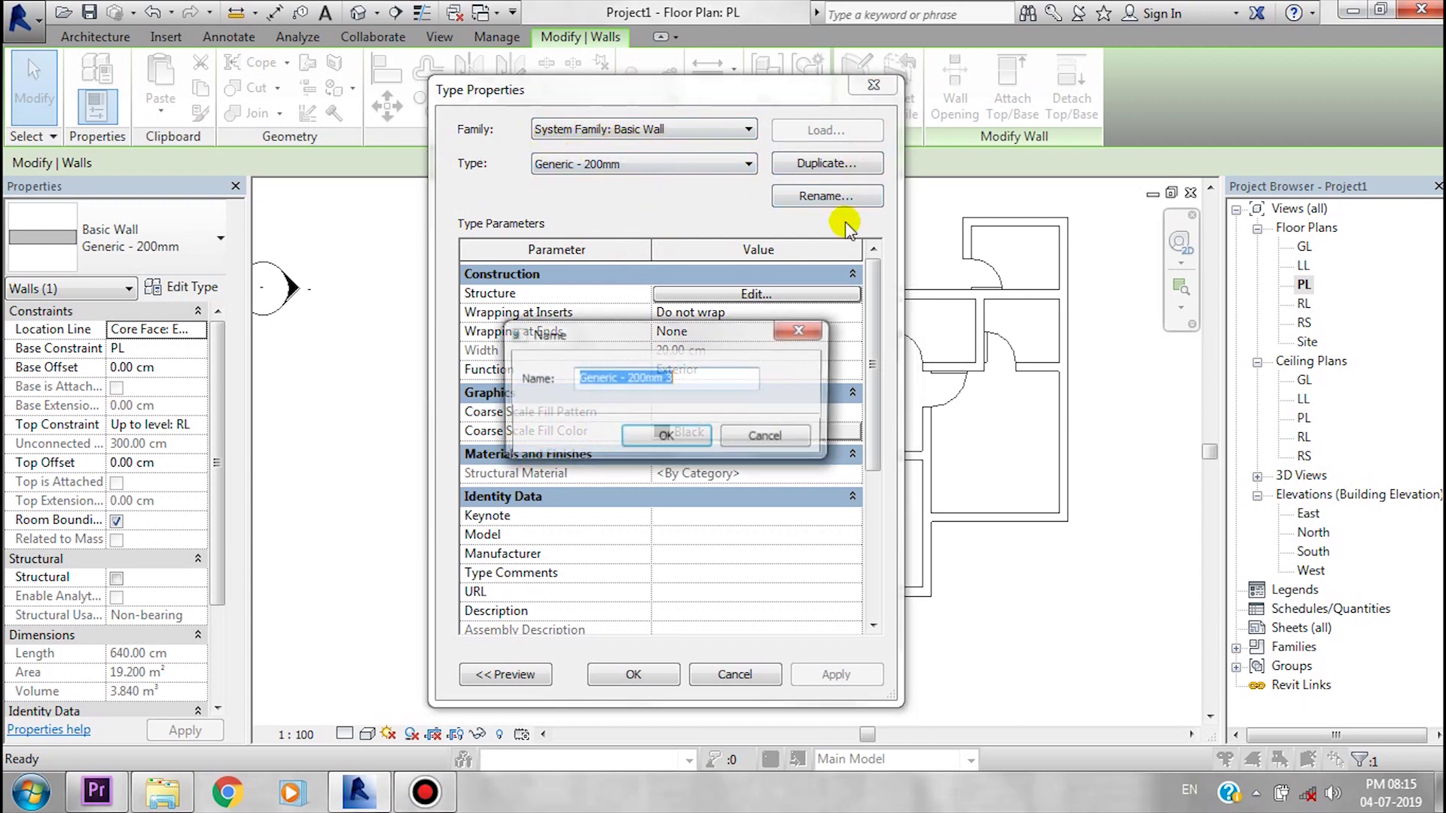
{"action": "type", "text": "400mm wall"}
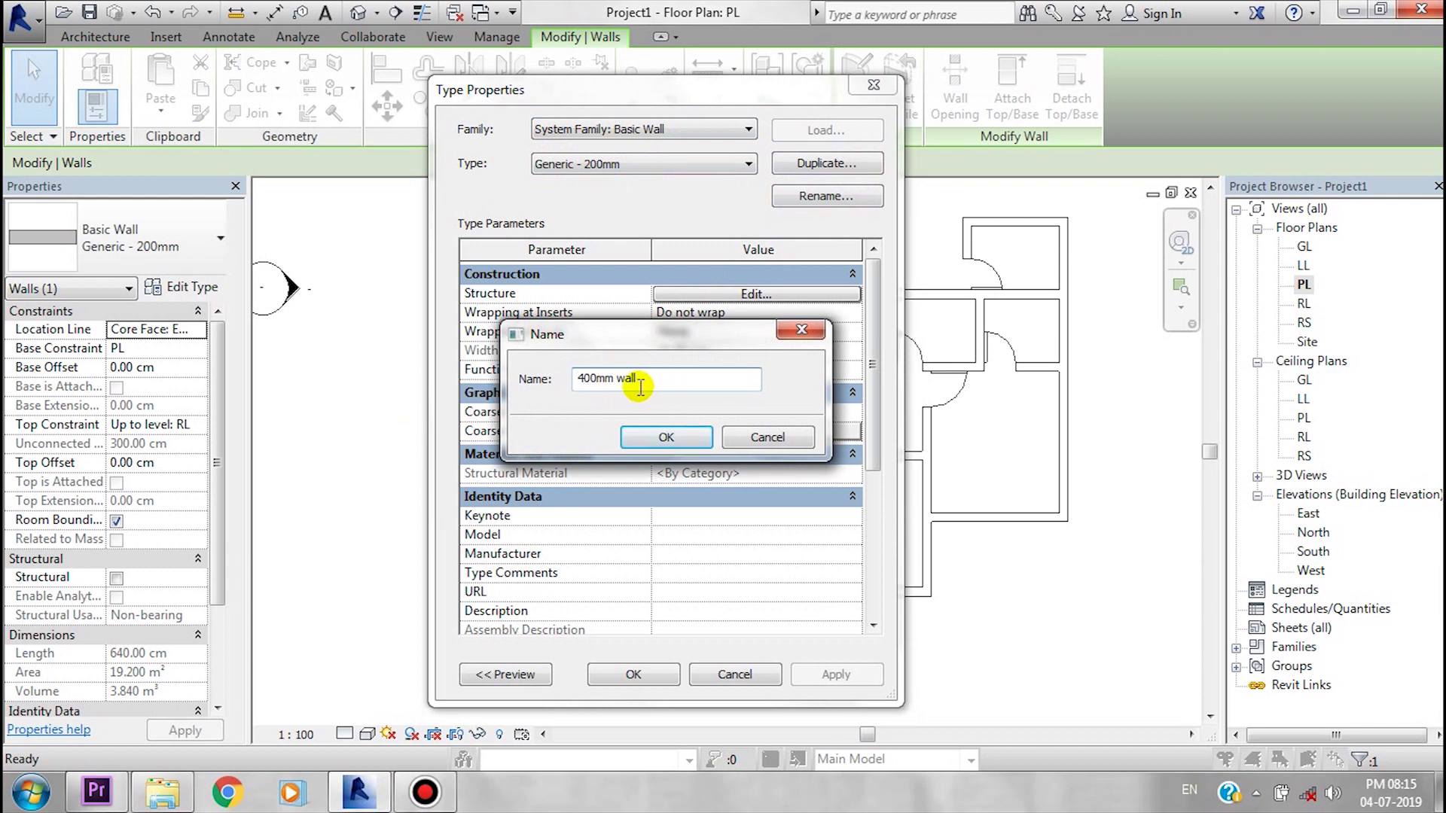
{"action": "left_click", "coordinate": [667, 437]}
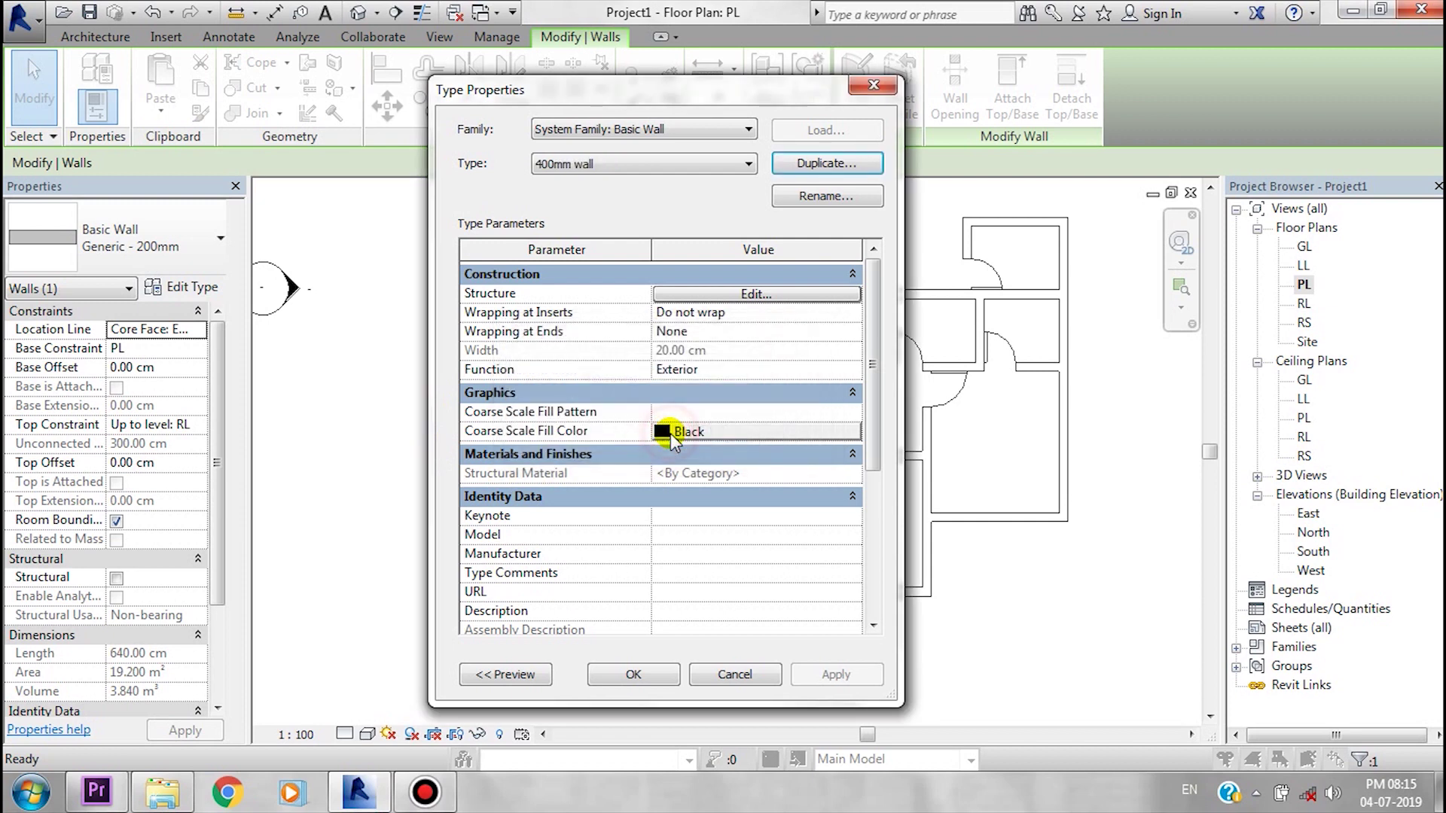
Give the 400mm wall type a 40 cm structure layer and apply it to the wall.
{"action": "left_click", "coordinate": [756, 294]}
{"action": "left_click", "coordinate": [668, 306]}
{"action": "left_click_drag", "start_coordinate": [668, 306], "coordinate": [644, 309]}
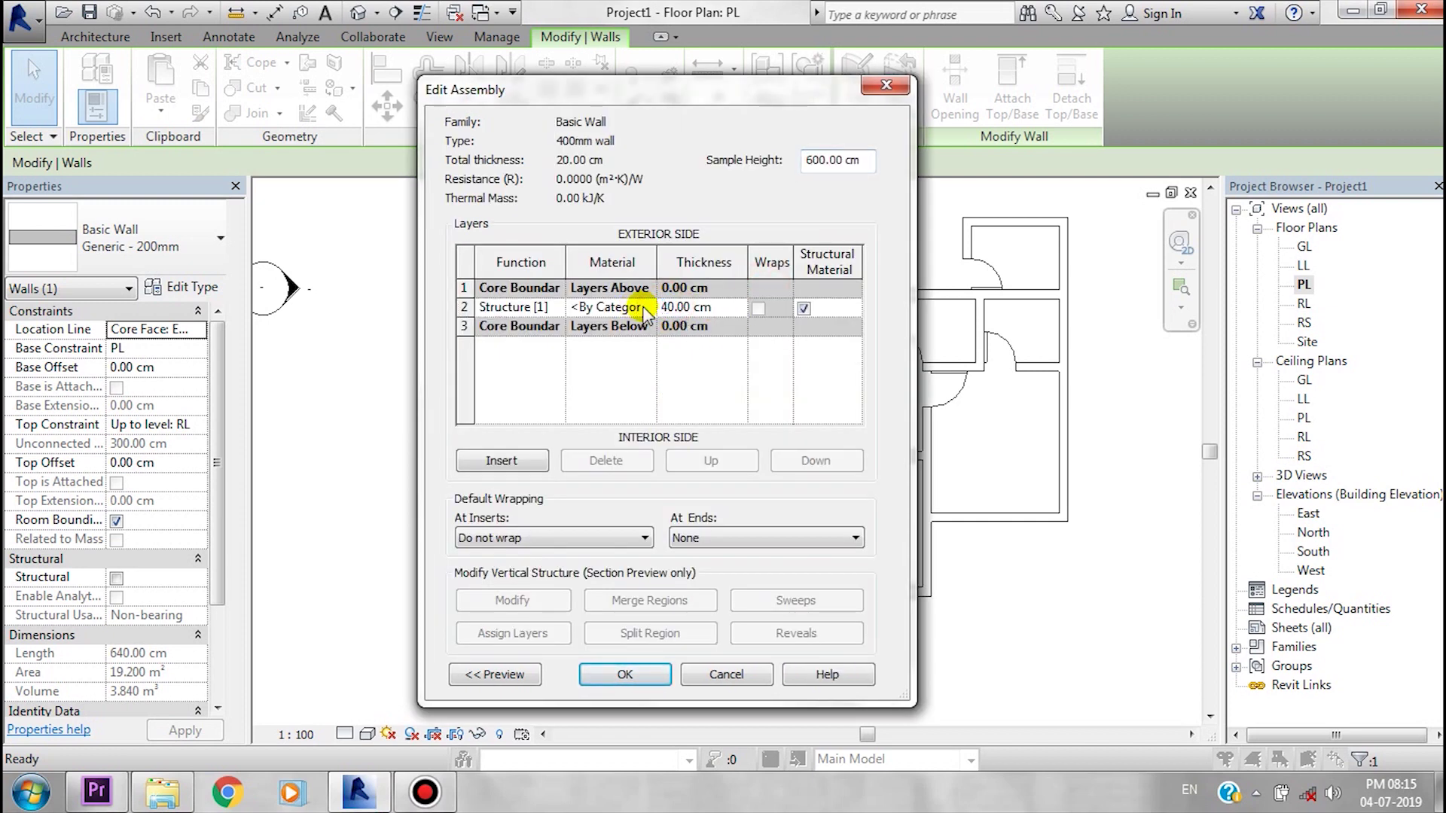
{"action": "left_click", "coordinate": [625, 674]}
{"action": "left_click", "coordinate": [635, 674]}
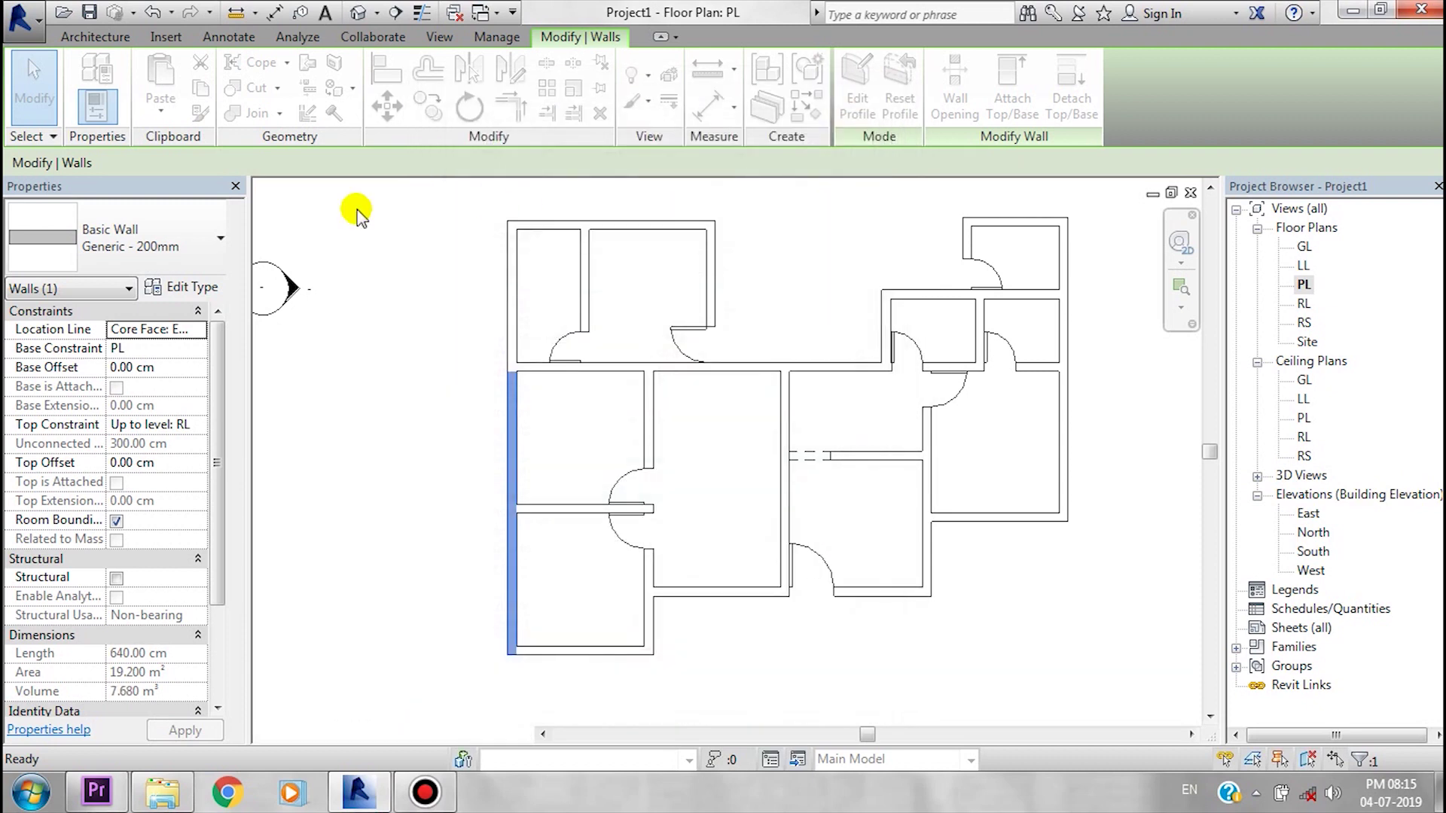
Switch the left outer wall to Generic - 200mm, leaving the type settings unchanged.
{"action": "left_click", "coordinate": [151, 238]}
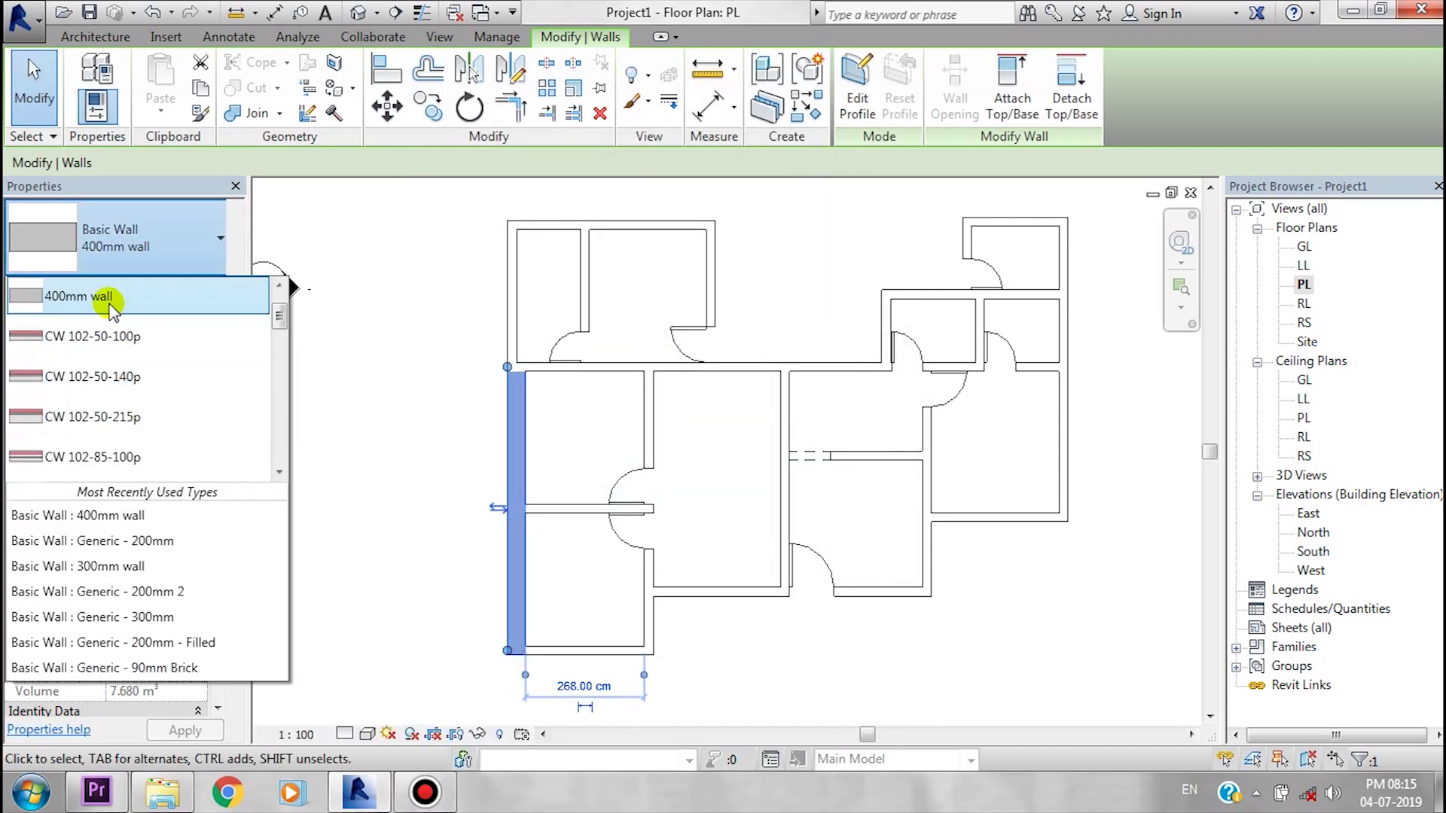
{"action": "scroll", "coordinate": [113, 305], "scroll_direction": "up", "scroll_amount": 2}
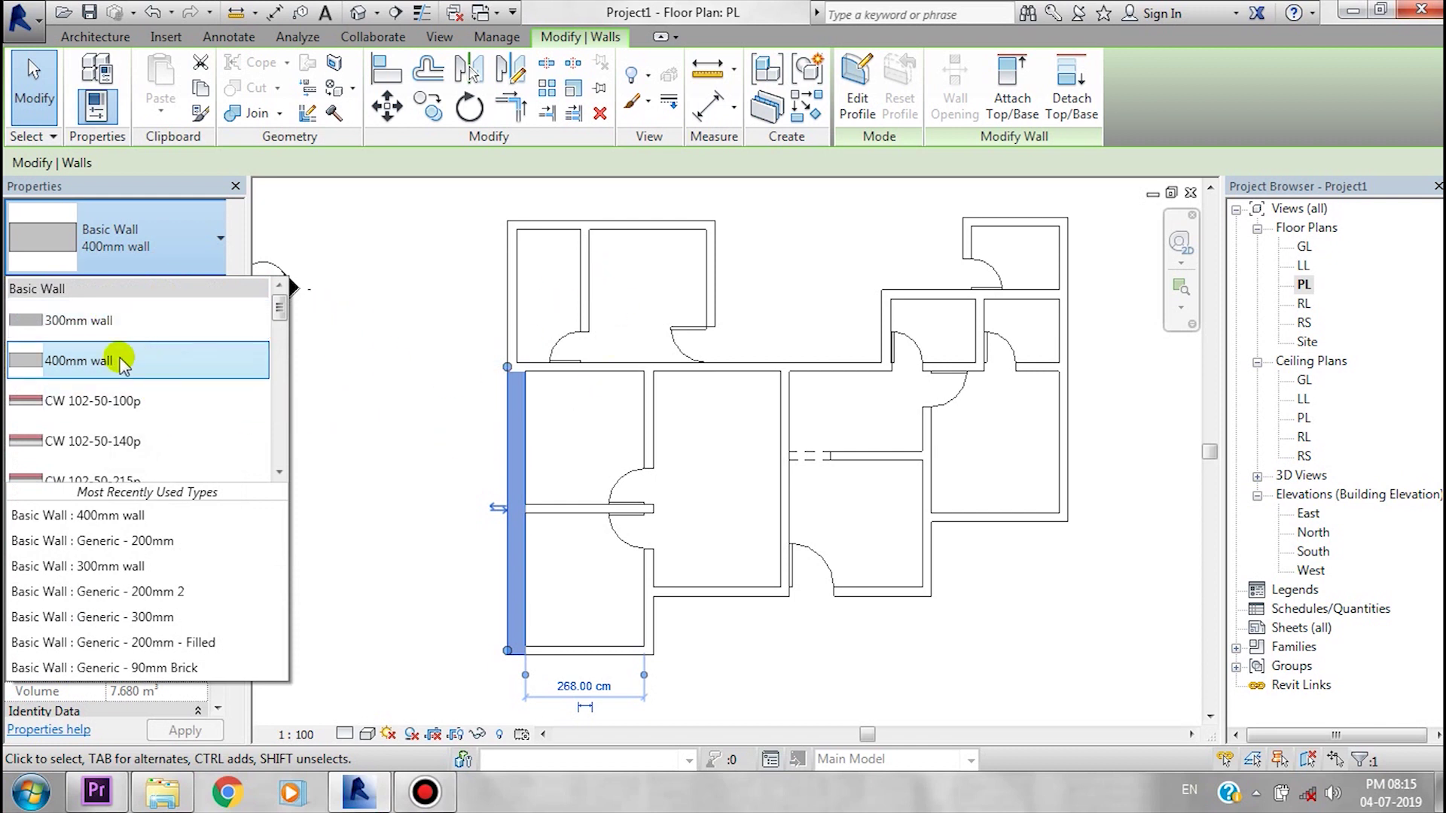
{"action": "left_click_drag", "start_coordinate": [279, 309], "coordinate": [277, 384]}
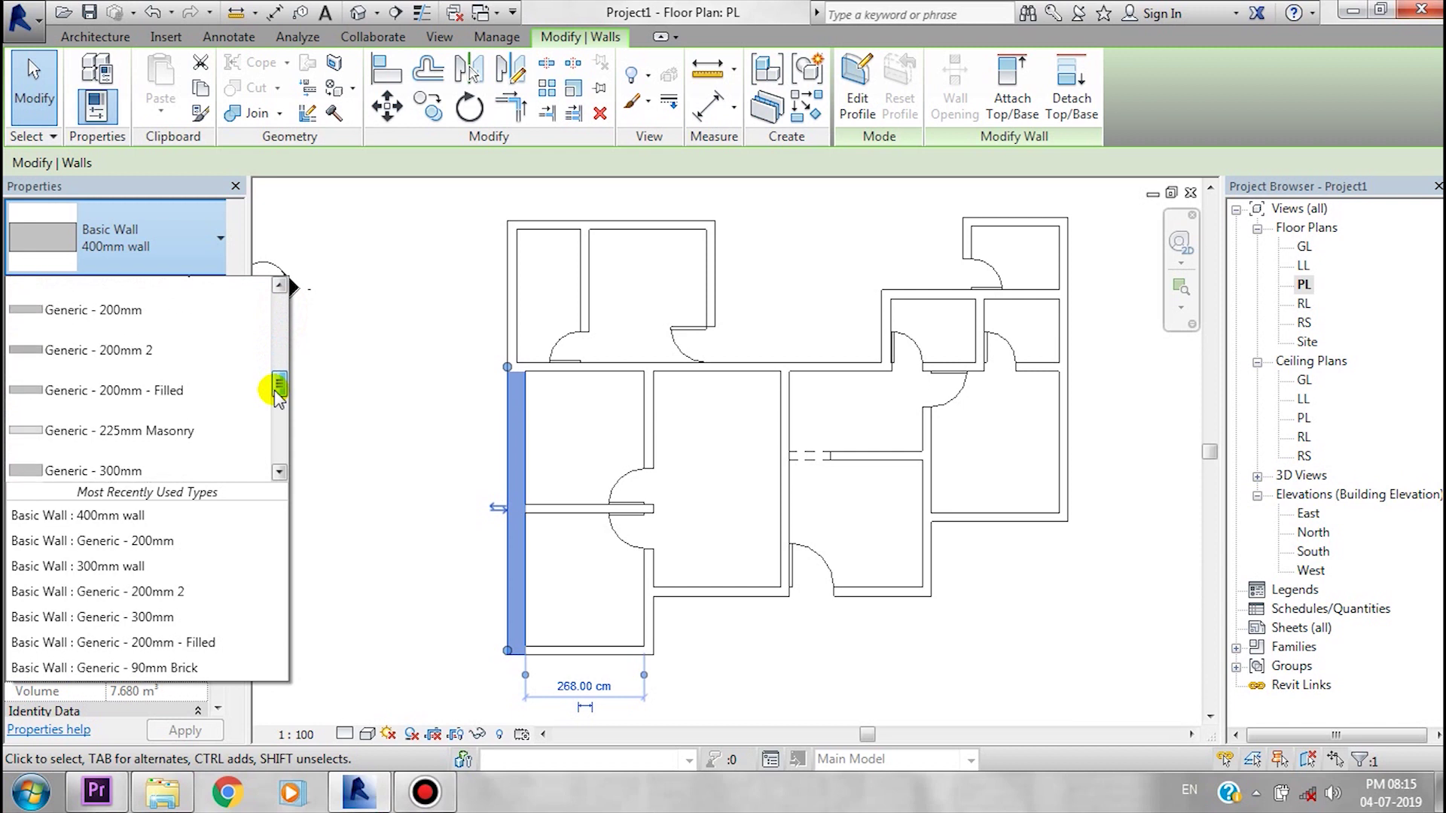
{"action": "left_click", "coordinate": [143, 312]}
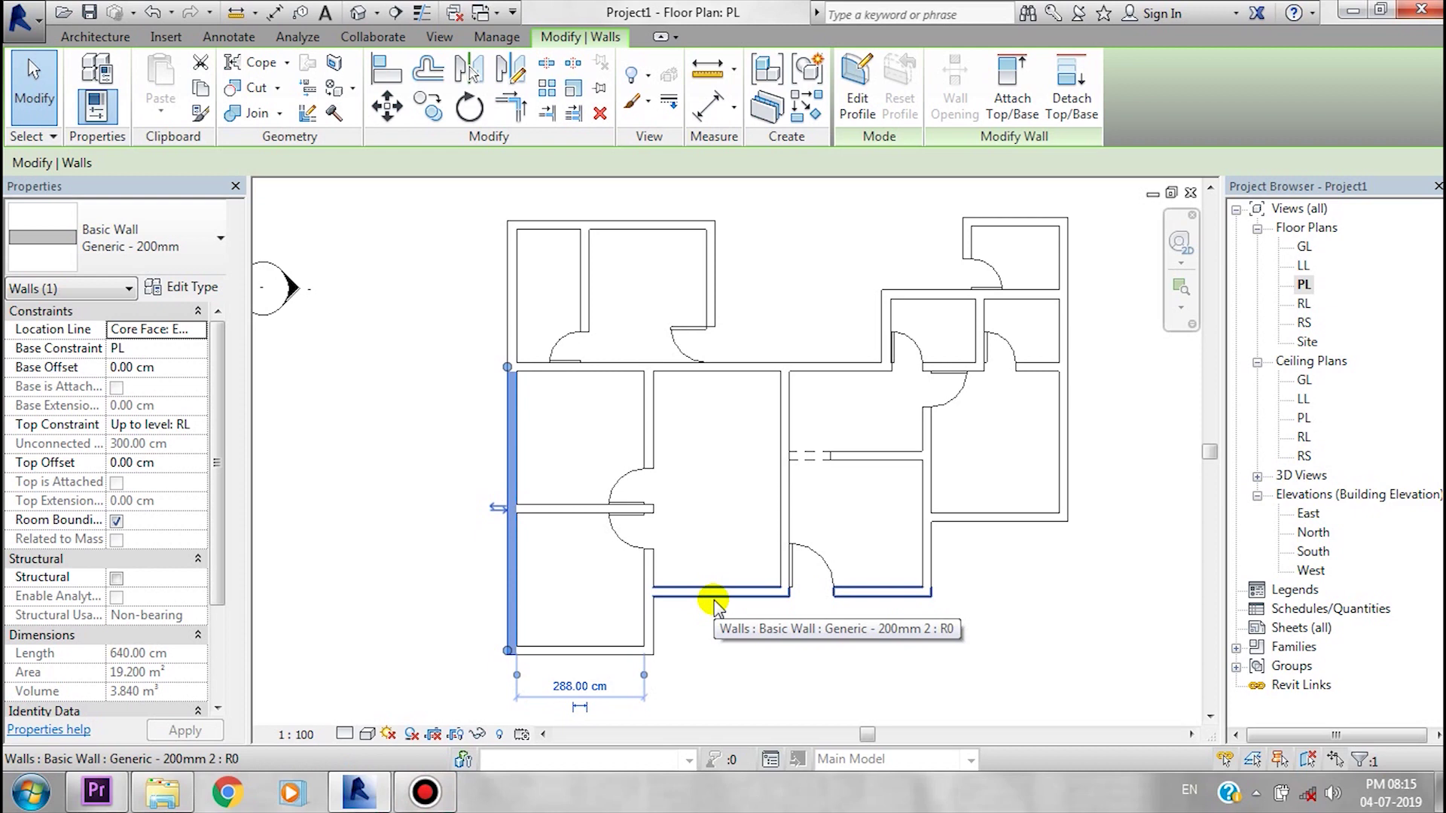
{"action": "left_click", "coordinate": [211, 287]}
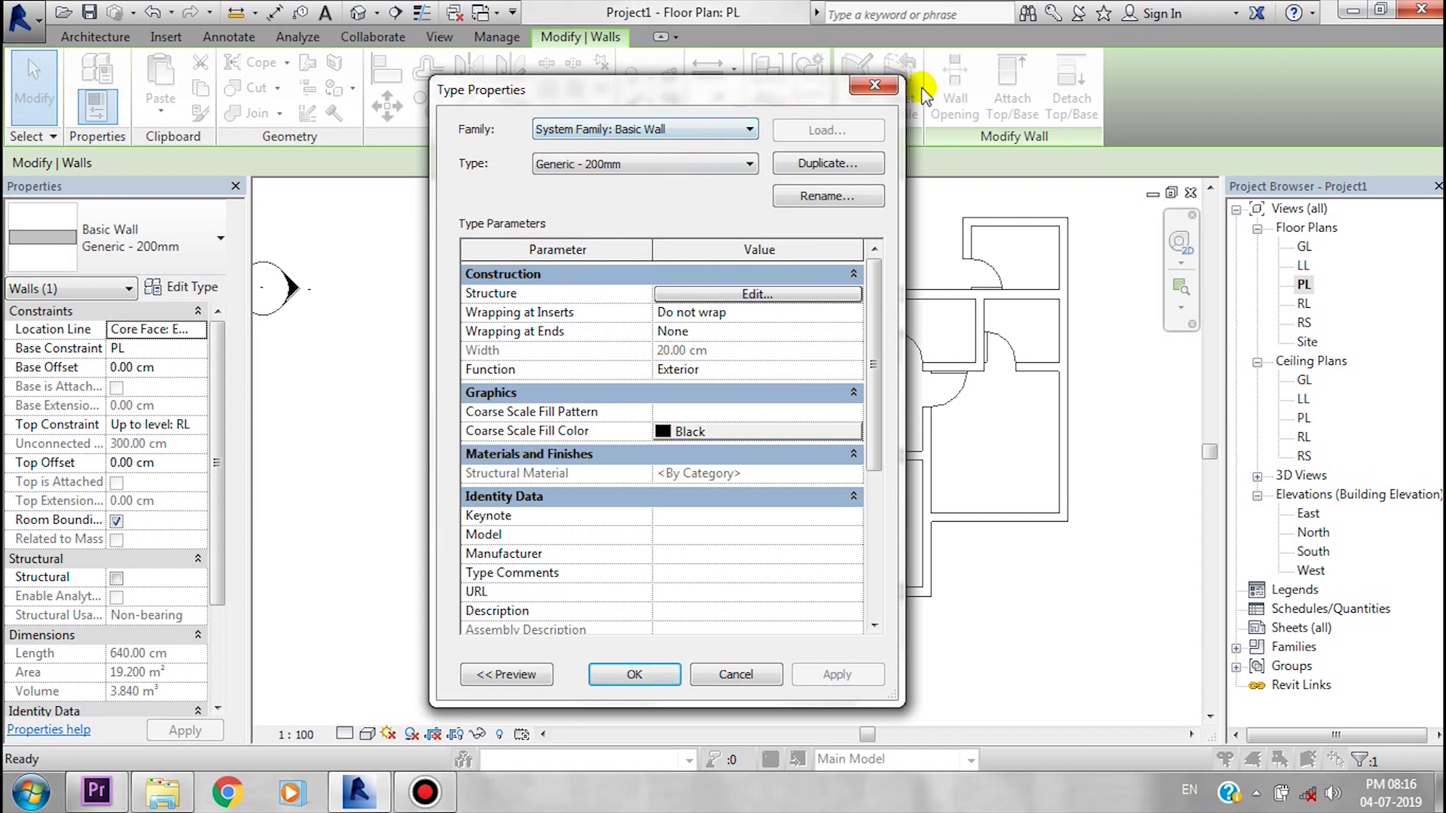
{"action": "left_click", "coordinate": [866, 86]}
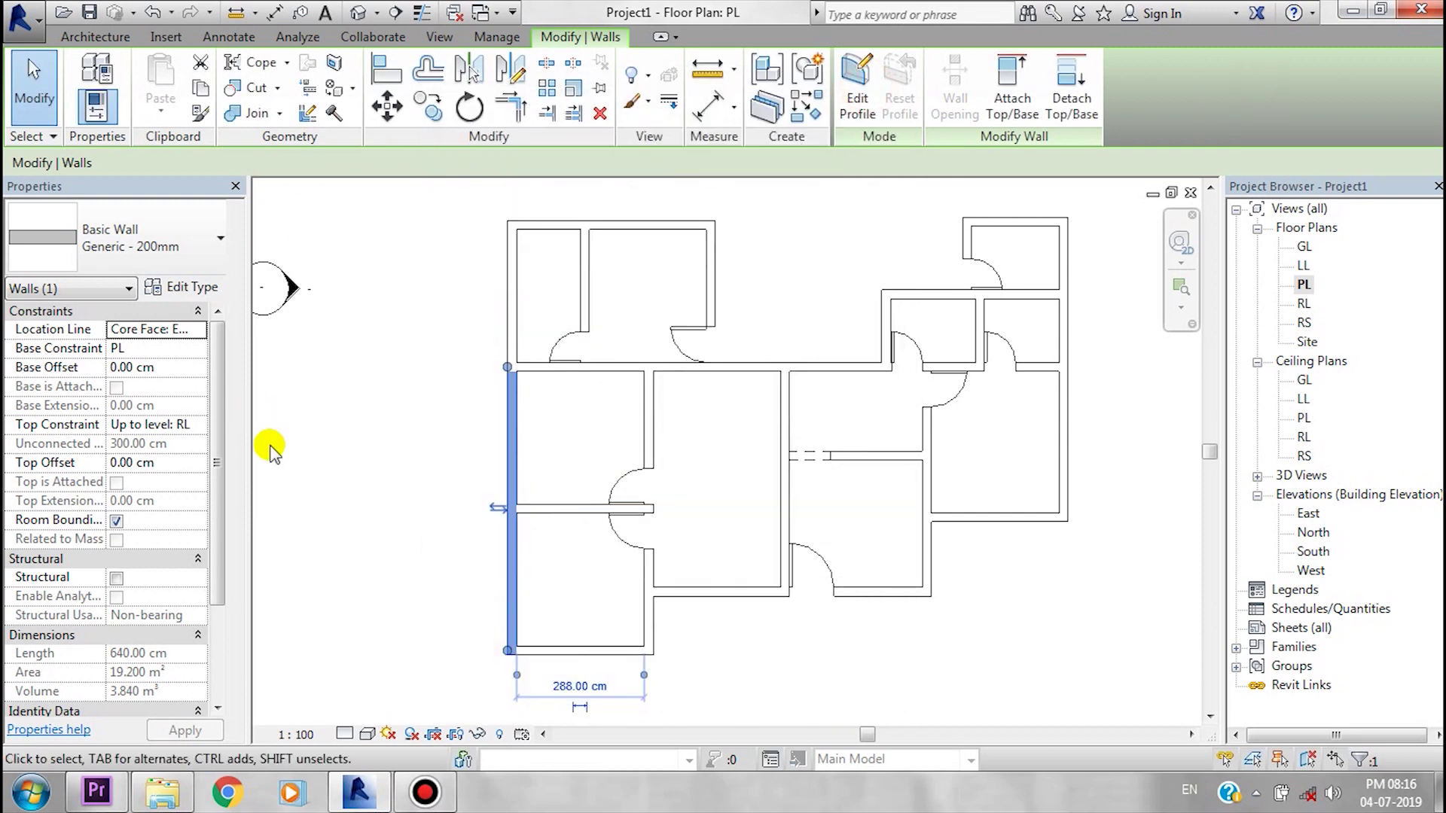
{"action": "left_click", "coordinate": [560, 345]}
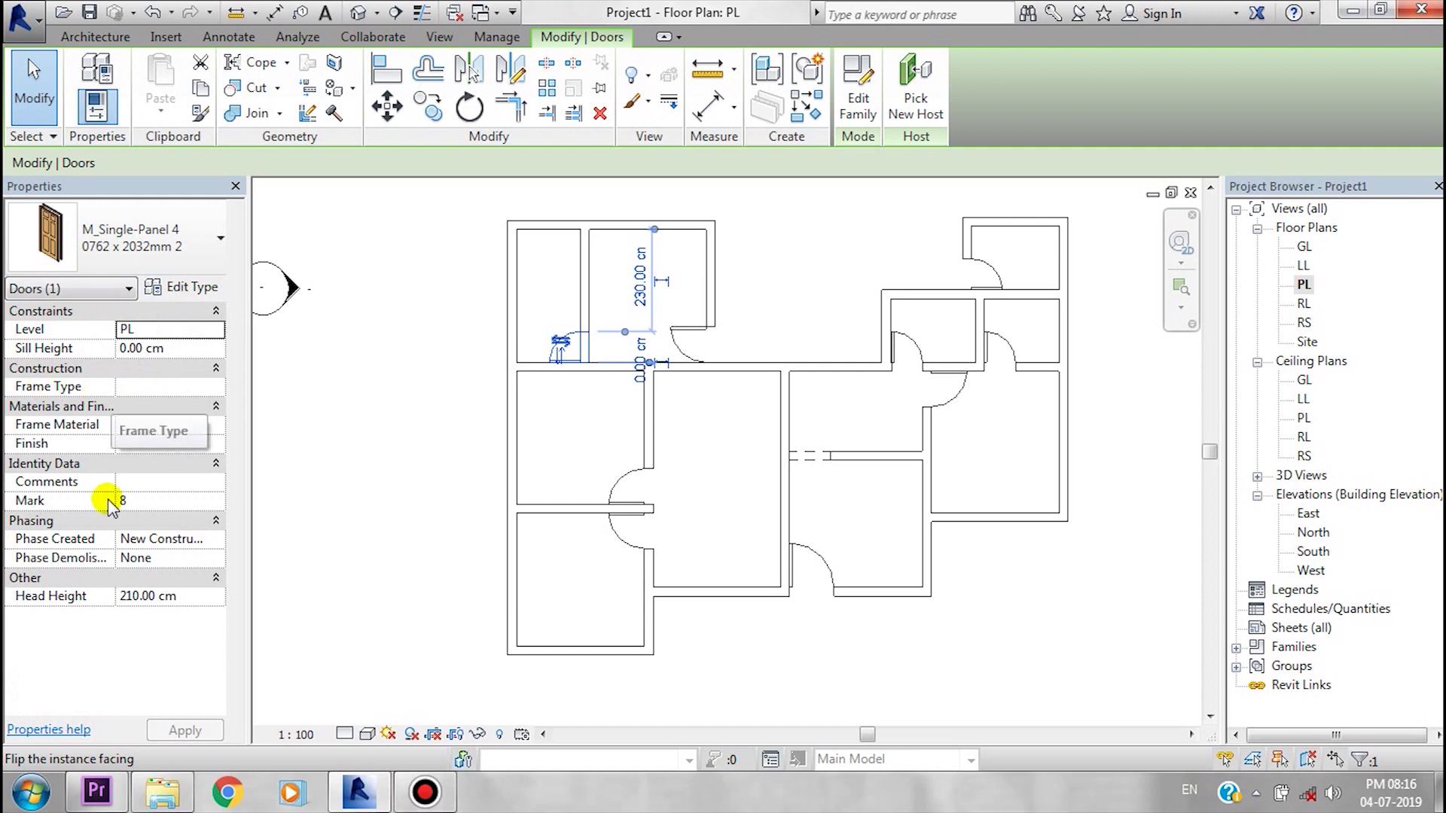
{"action": "left_click", "coordinate": [186, 289]}
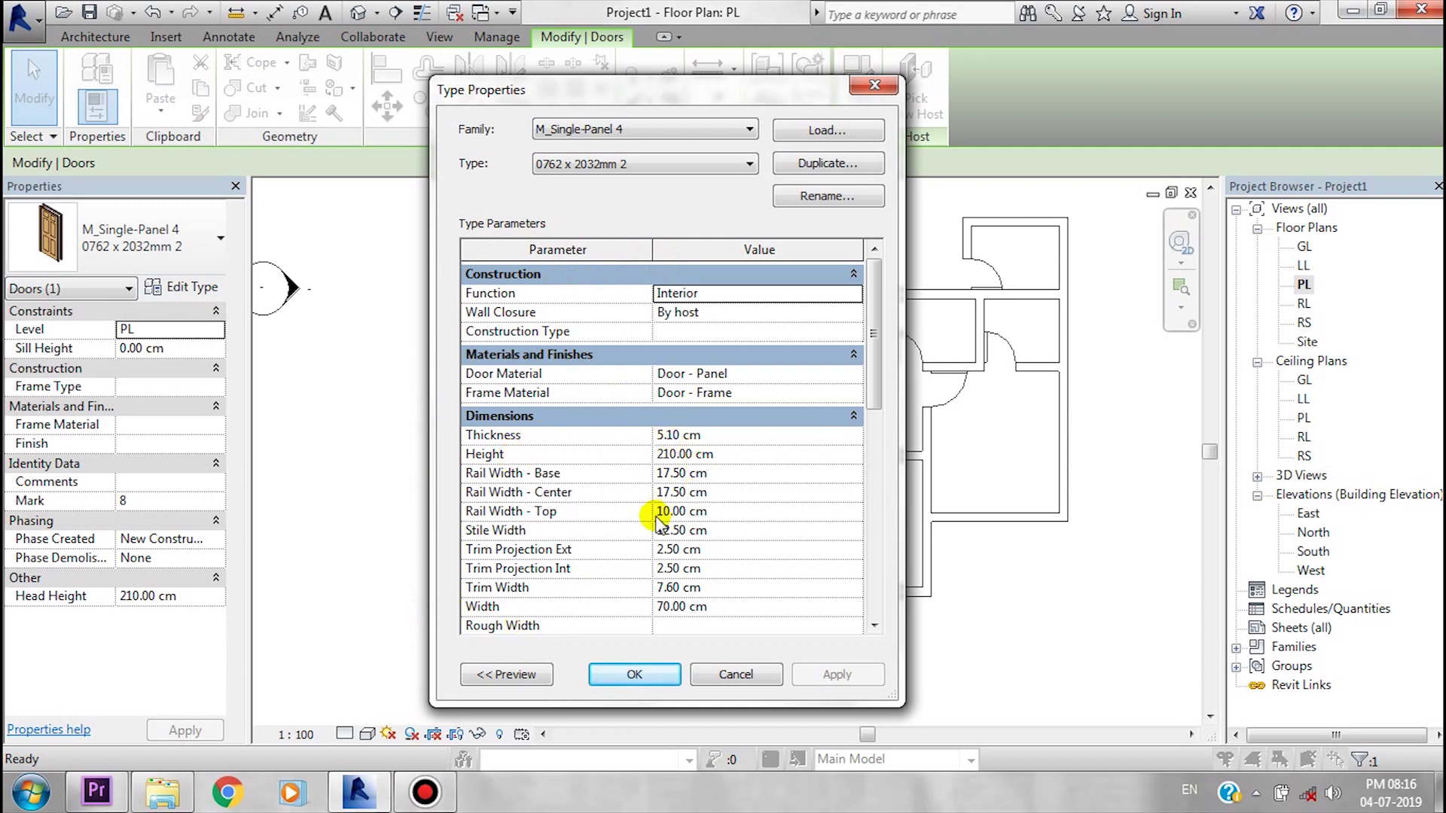
{"action": "left_click", "coordinate": [634, 674]}
{"action": "left_click", "coordinate": [846, 297]}
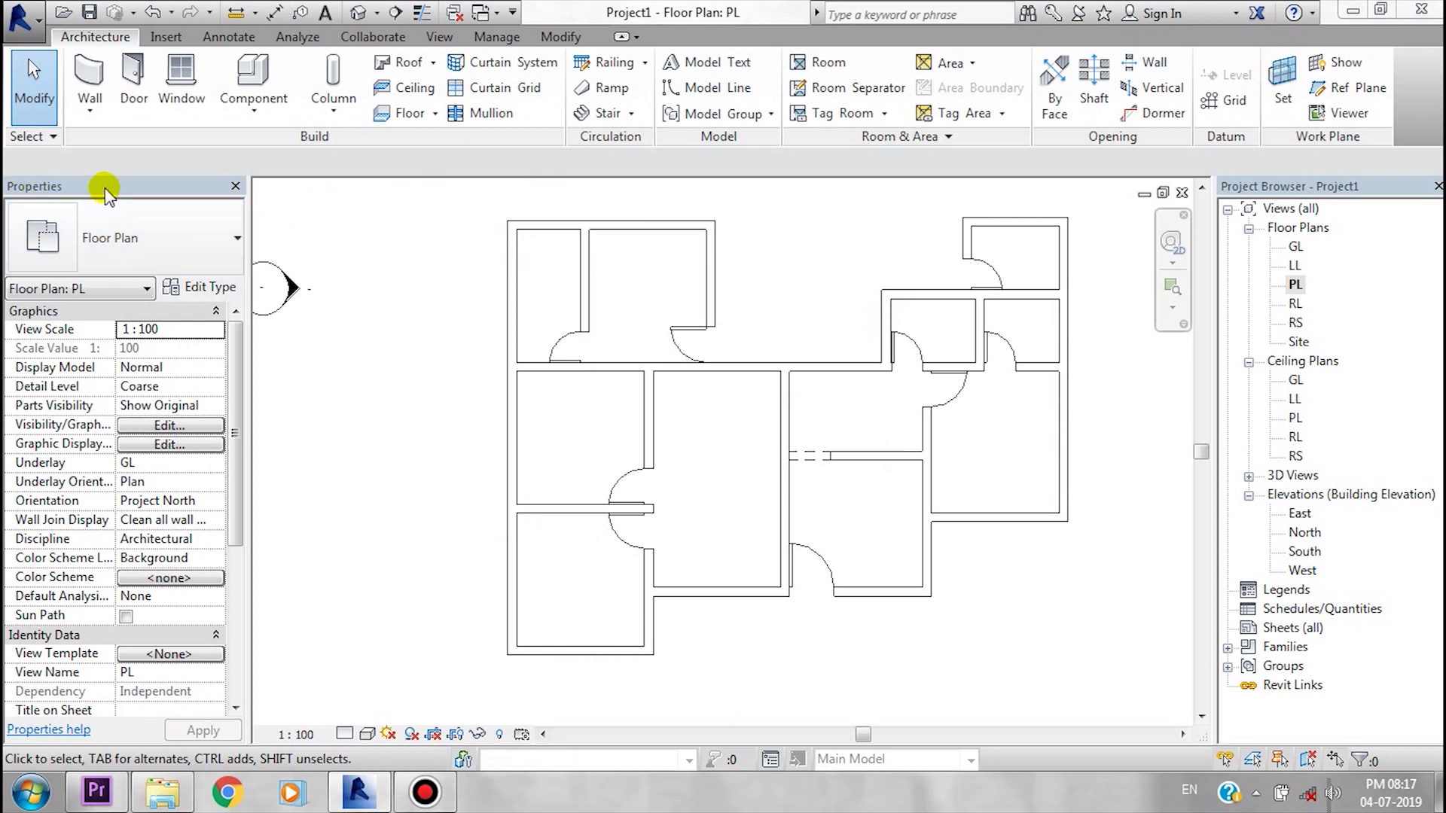
{"action": "left_click_drag", "start_coordinate": [91, 201], "coordinate": [1353, 195]}
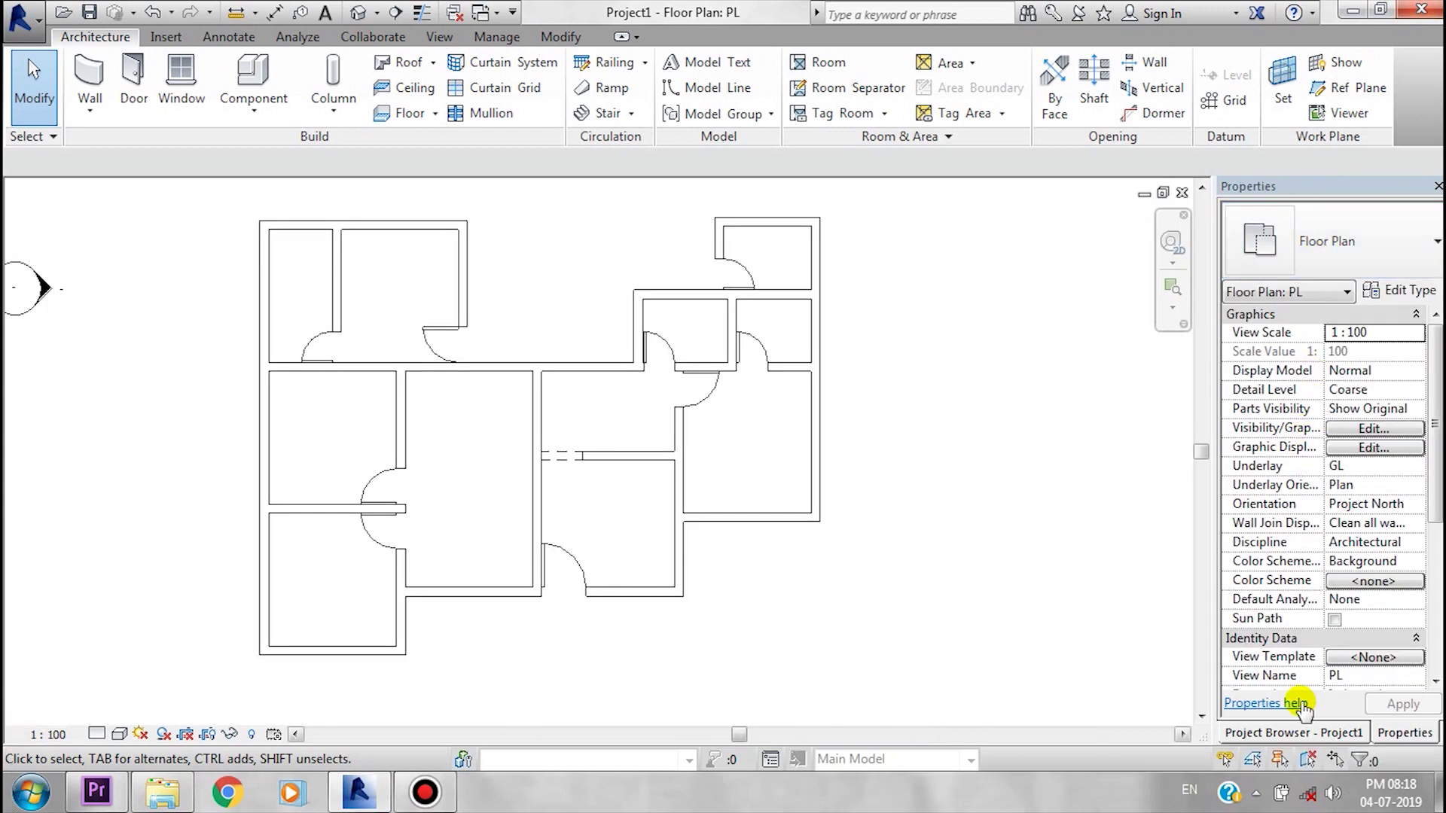
{"action": "left_click", "coordinate": [1282, 734]}
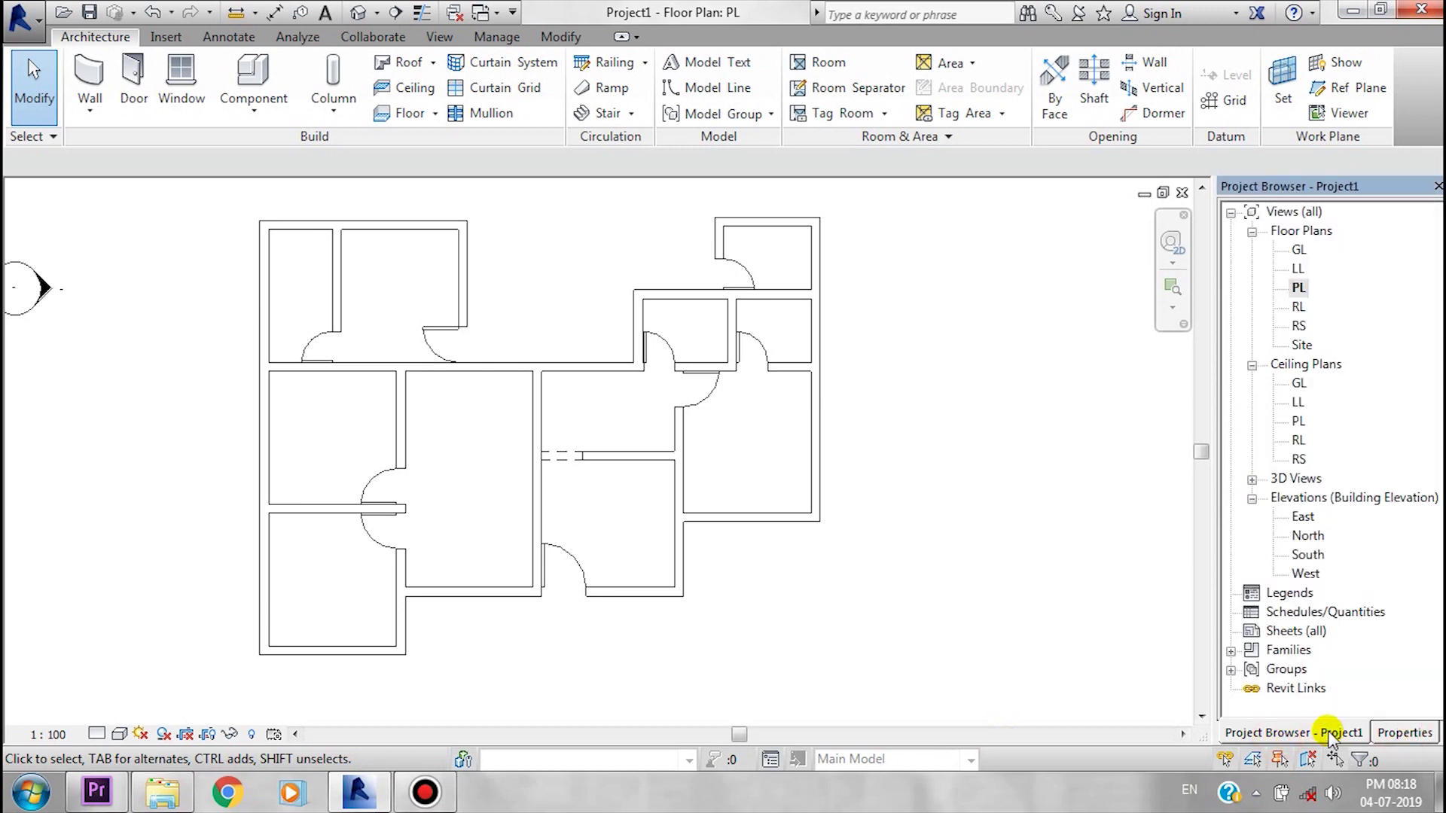
{"action": "left_click", "coordinate": [1403, 733]}
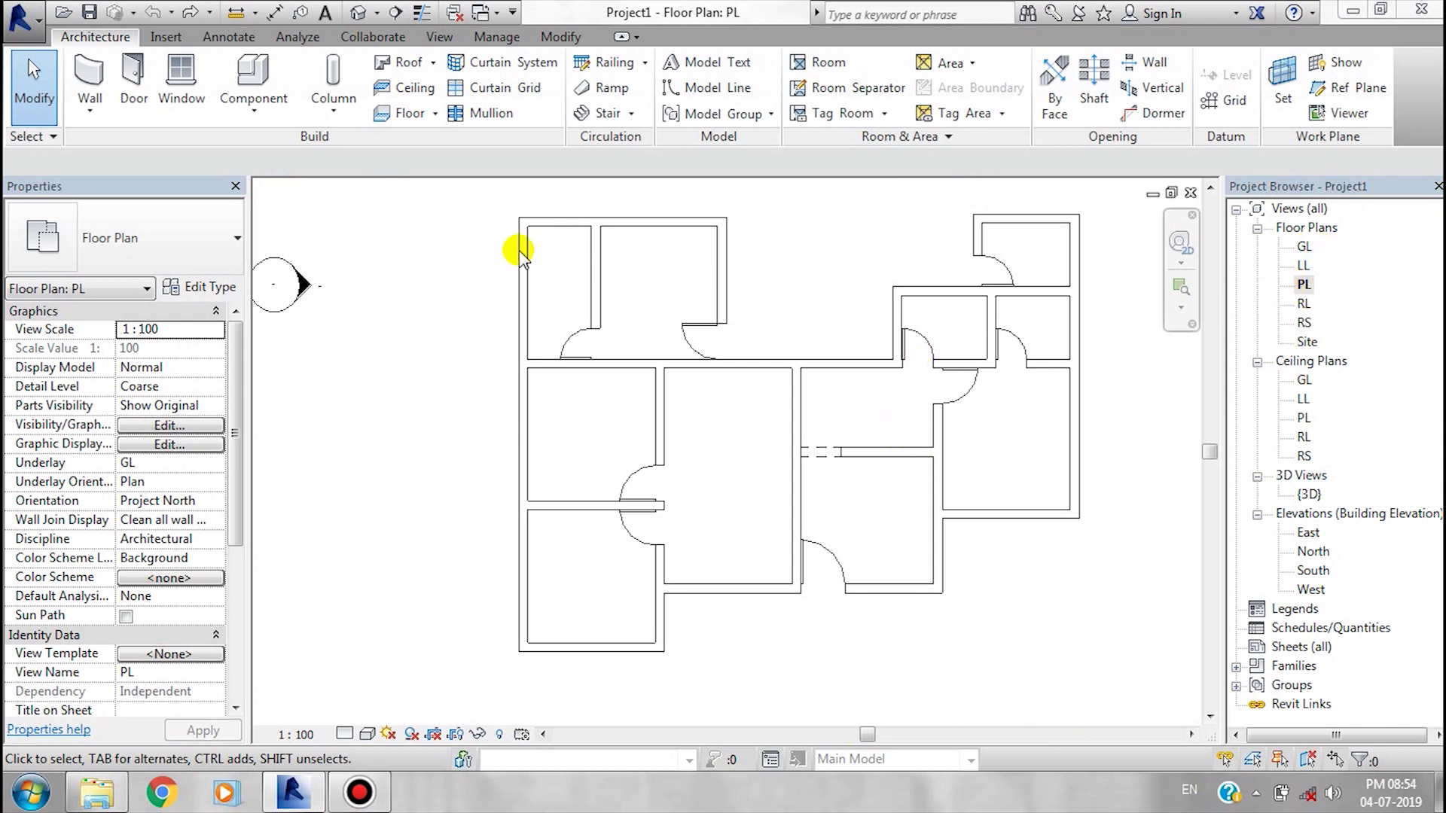
{"action": "double_click", "coordinate": [1302, 265]}
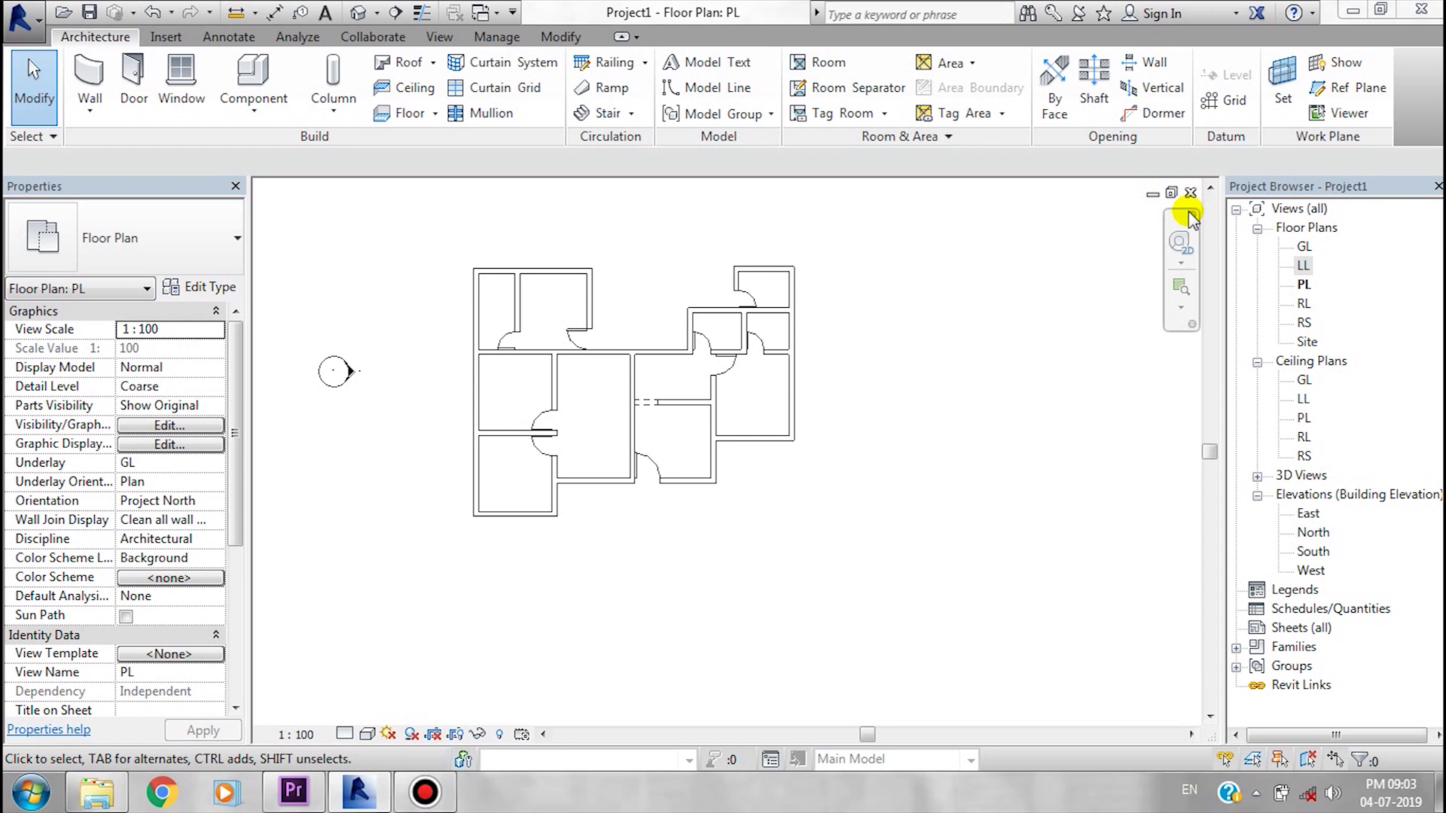
{"action": "left_click", "coordinate": [1172, 194]}
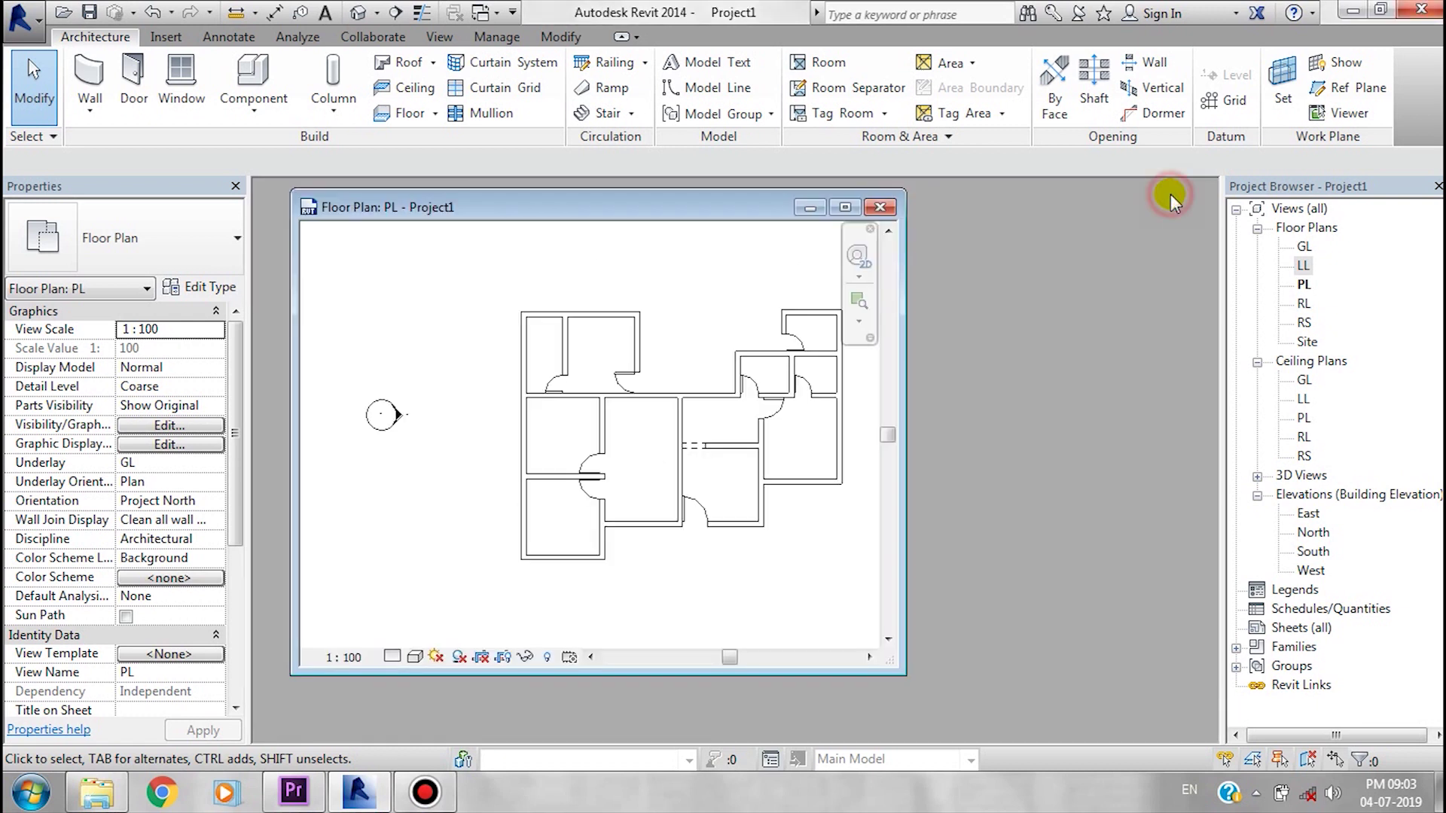
{"action": "left_click_drag", "start_coordinate": [645, 206], "coordinate": [612, 212]}
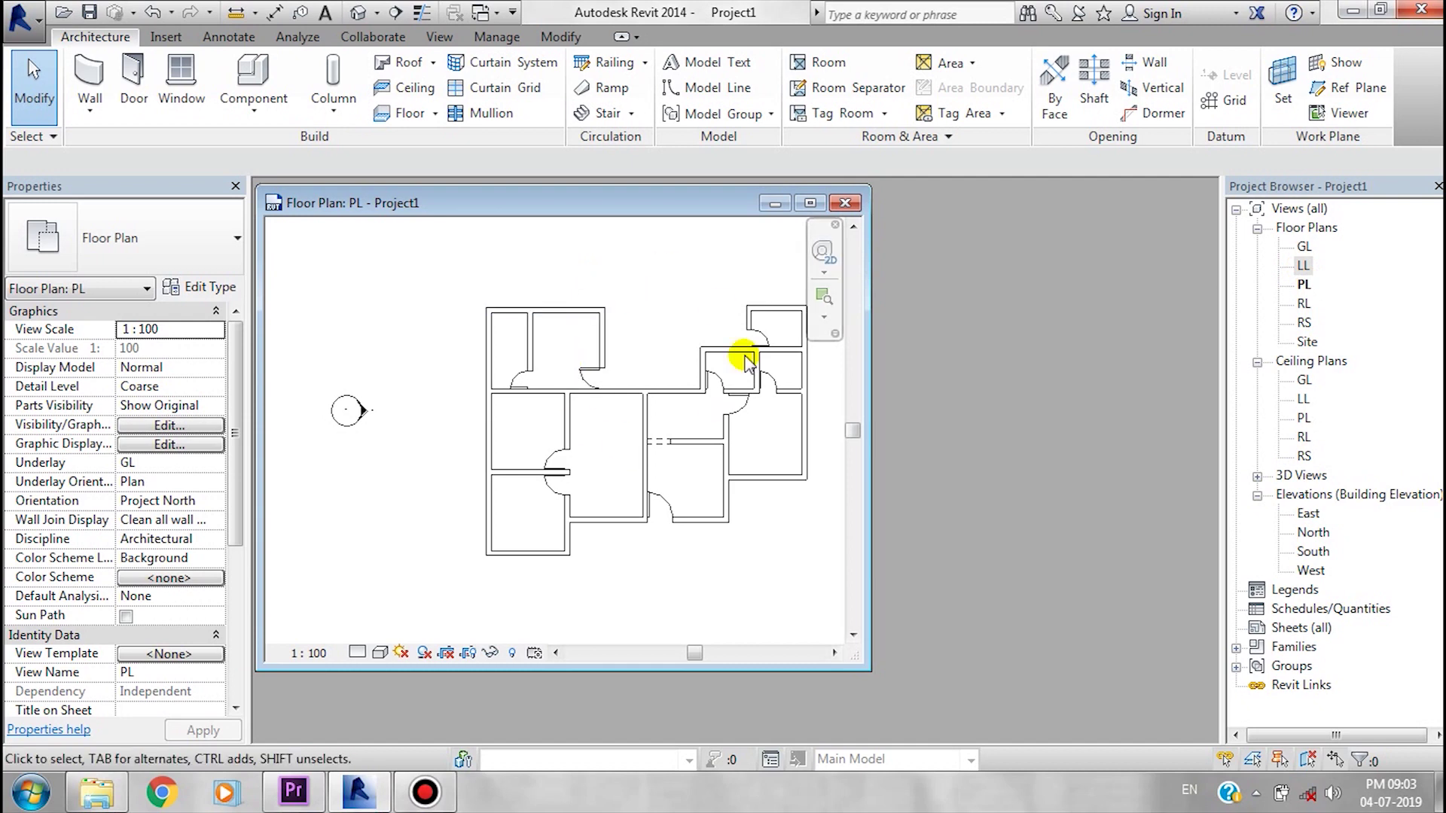
{"action": "double_click", "coordinate": [1305, 267]}
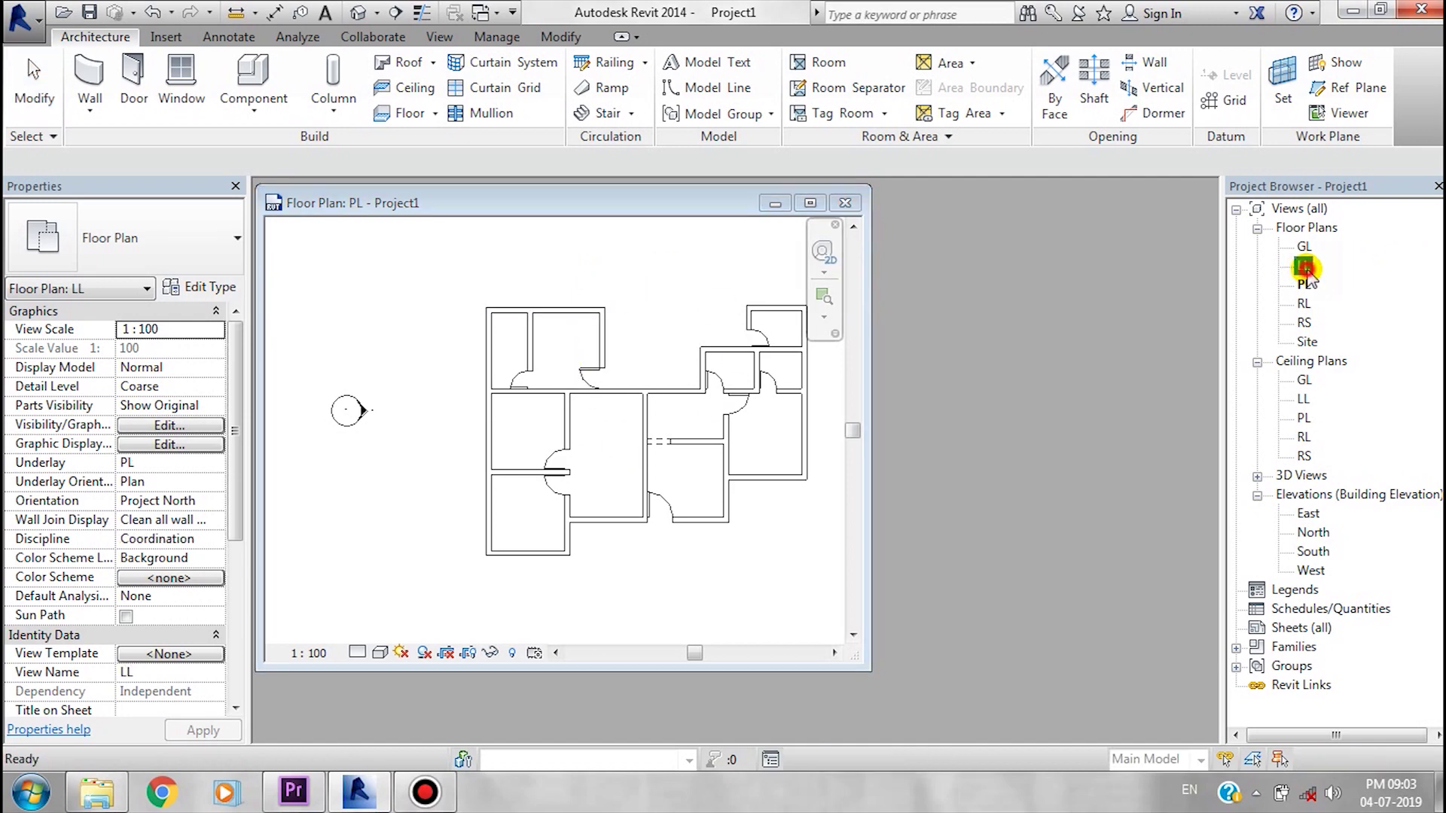
{"action": "left_click_drag", "start_coordinate": [931, 381], "coordinate": [815, 234]}
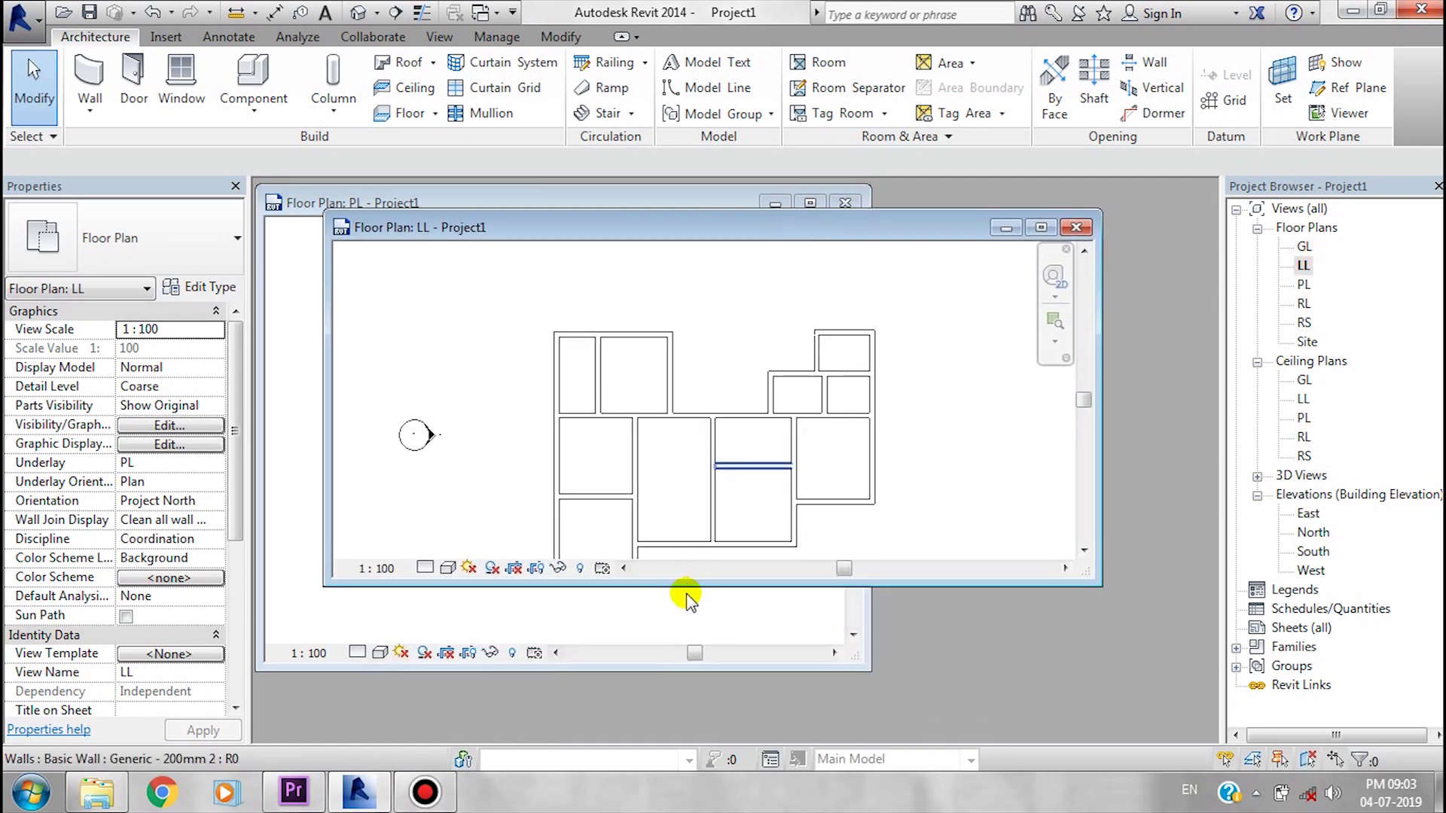
{"action": "left_click_drag", "start_coordinate": [716, 584], "coordinate": [711, 687]}
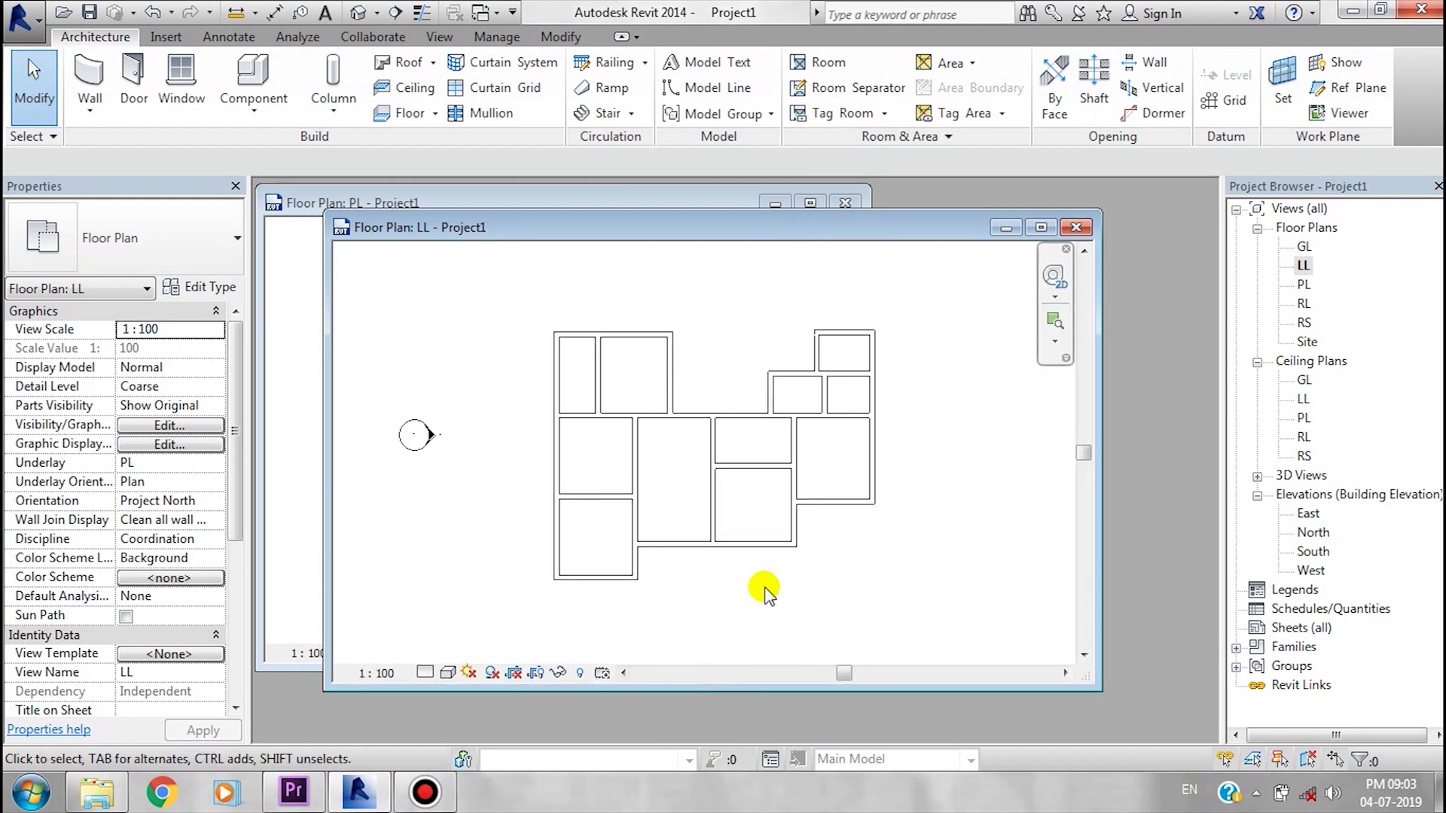
{"action": "double_click", "coordinate": [1304, 303]}
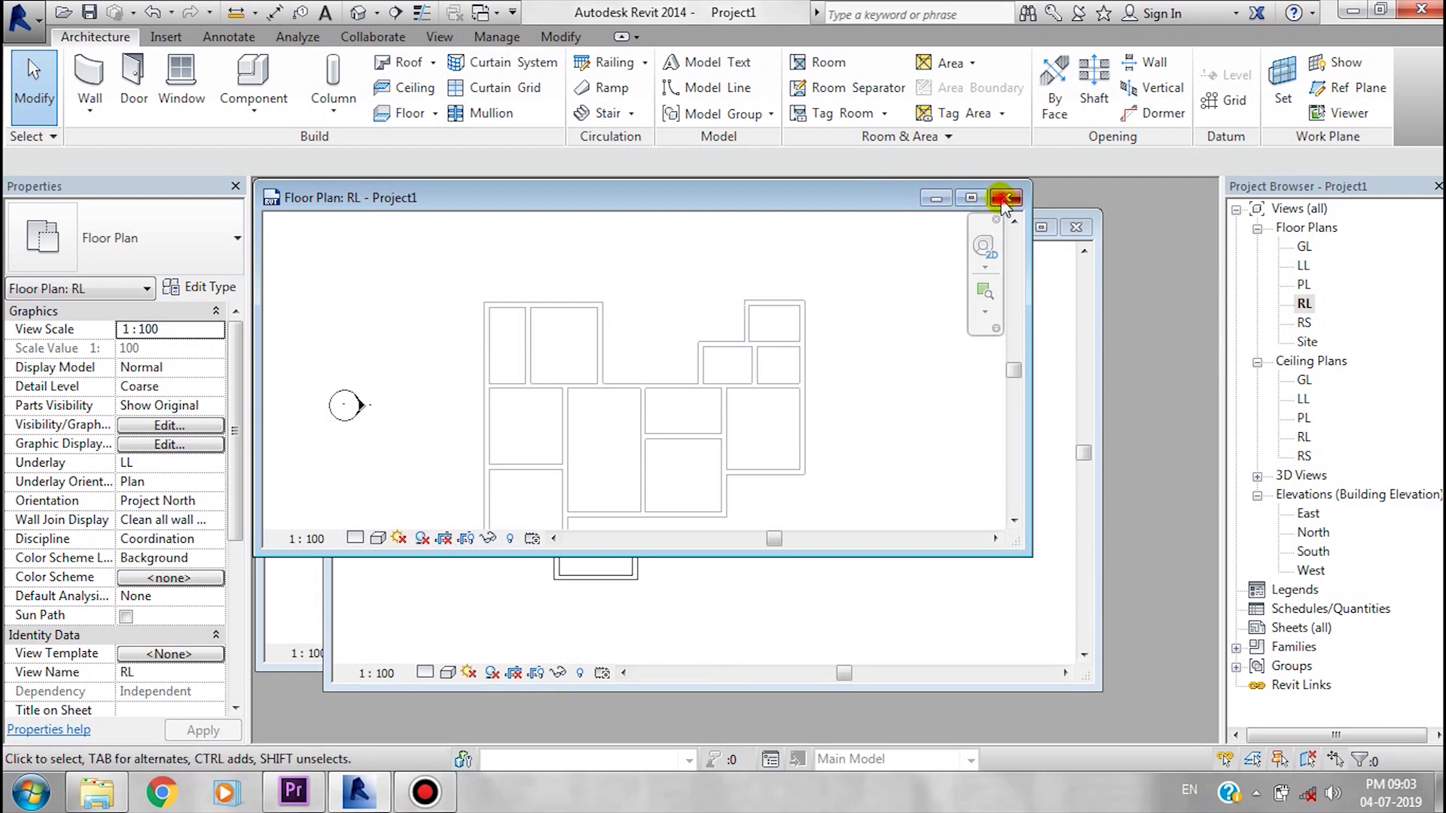
{"action": "left_click", "coordinate": [1007, 198]}
{"action": "left_click", "coordinate": [1075, 227]}
{"action": "left_click", "coordinate": [804, 199]}
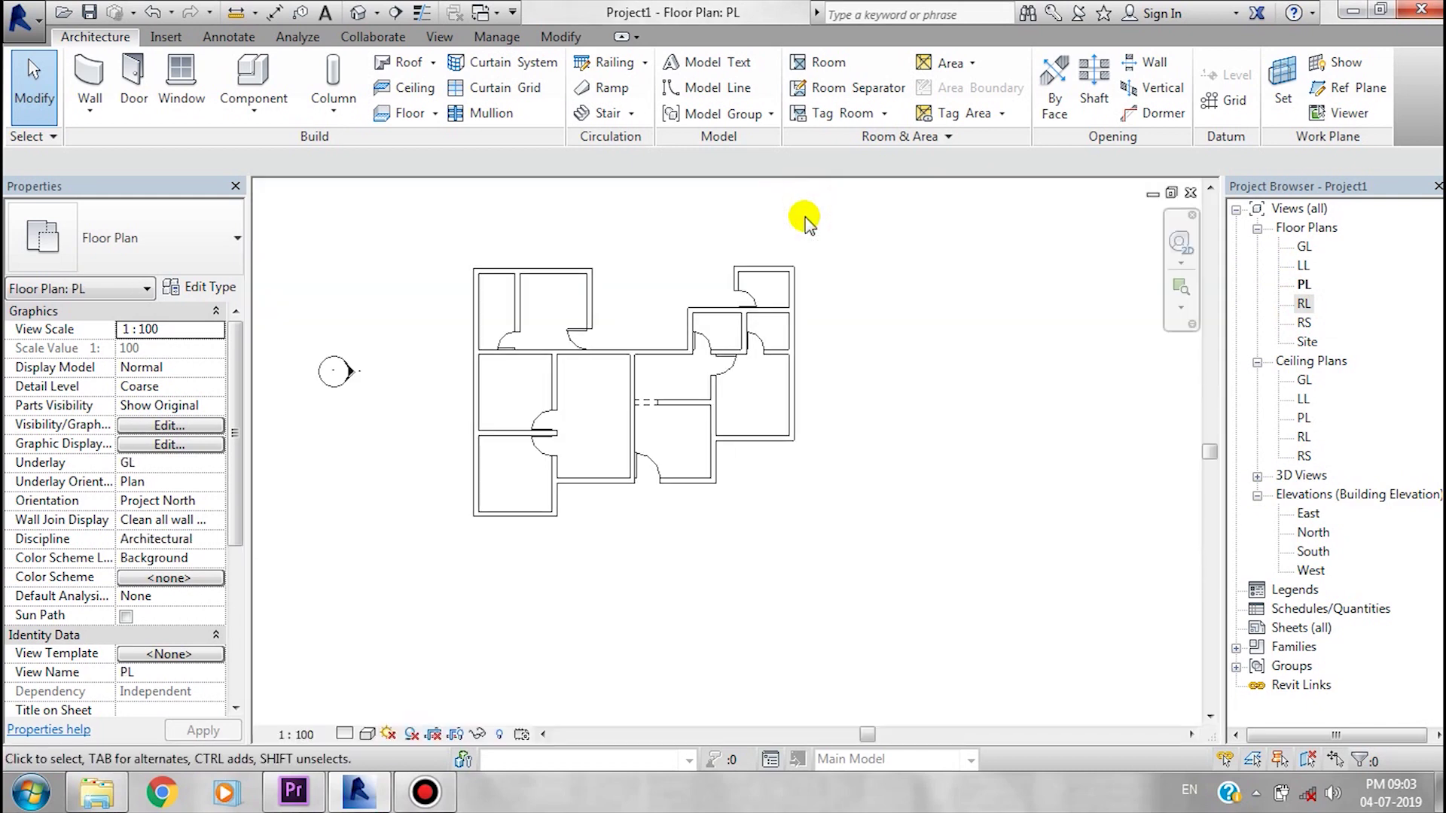
{"action": "double_click", "coordinate": [1304, 267]}
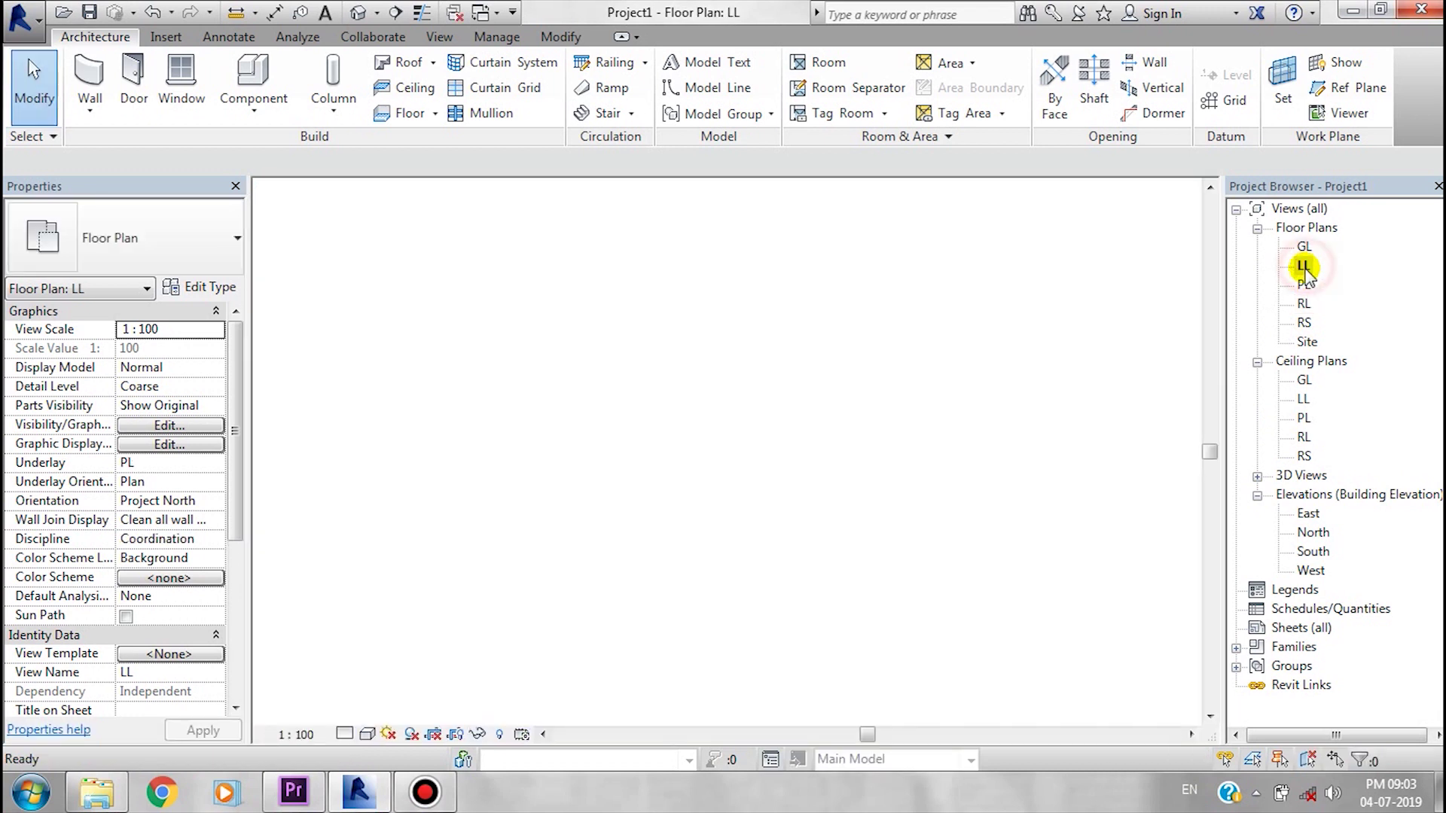
{"action": "scroll", "coordinate": [376, 352], "scroll_direction": "up", "scroll_amount": 1}
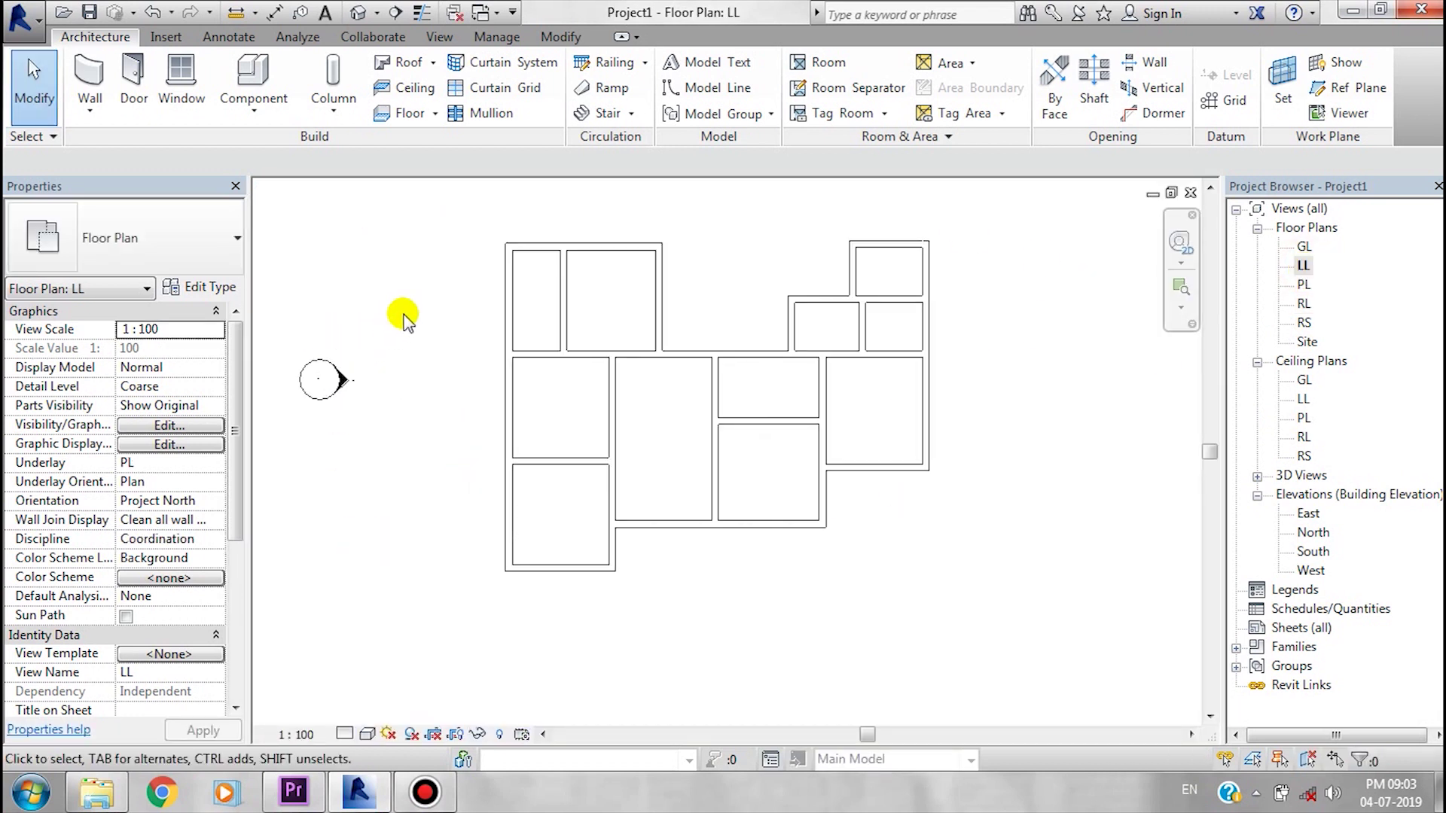
{"action": "left_click", "coordinate": [1172, 193]}
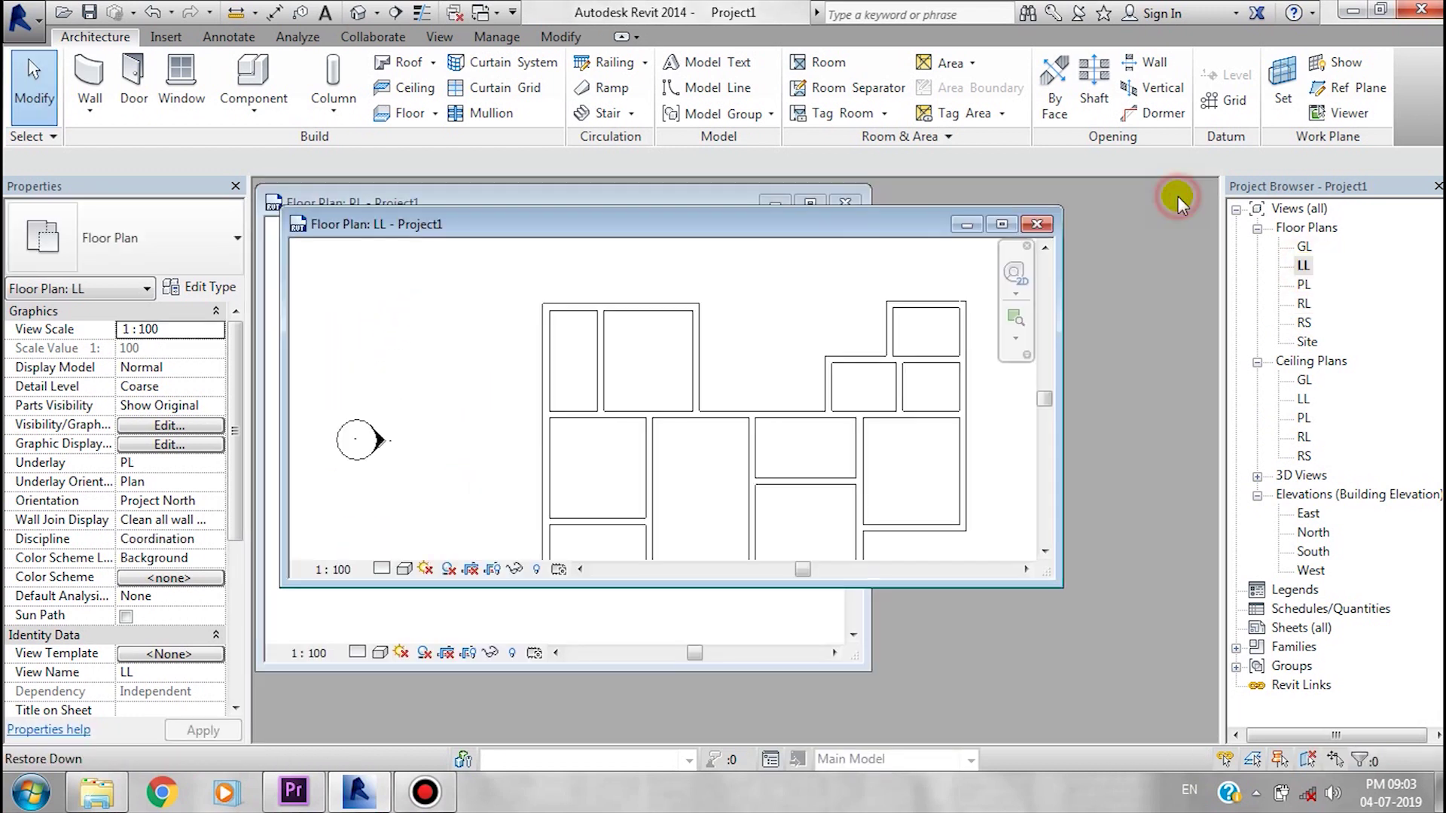
{"action": "mouse_move", "coordinate": [864, 230]}
{"action": "left_mouse_down"}
{"action": "mouse_move", "coordinate": [872, 291]}
{"action": "mouse_move", "coordinate": [875, 232]}
{"action": "left_mouse_up"}
{"action": "left_click", "coordinate": [1046, 229]}
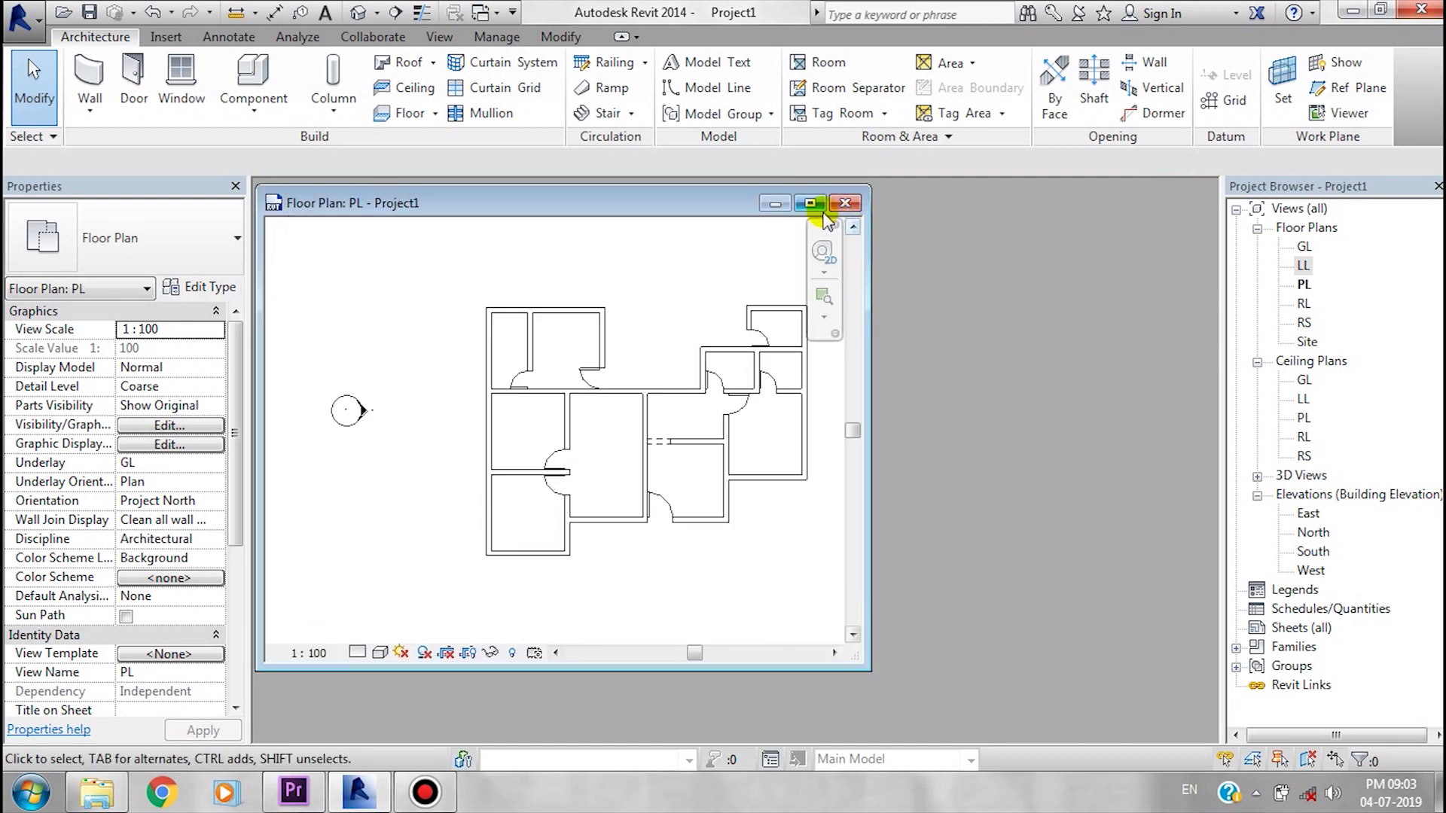
{"action": "left_click_drag", "start_coordinate": [549, 210], "coordinate": [656, 214]}
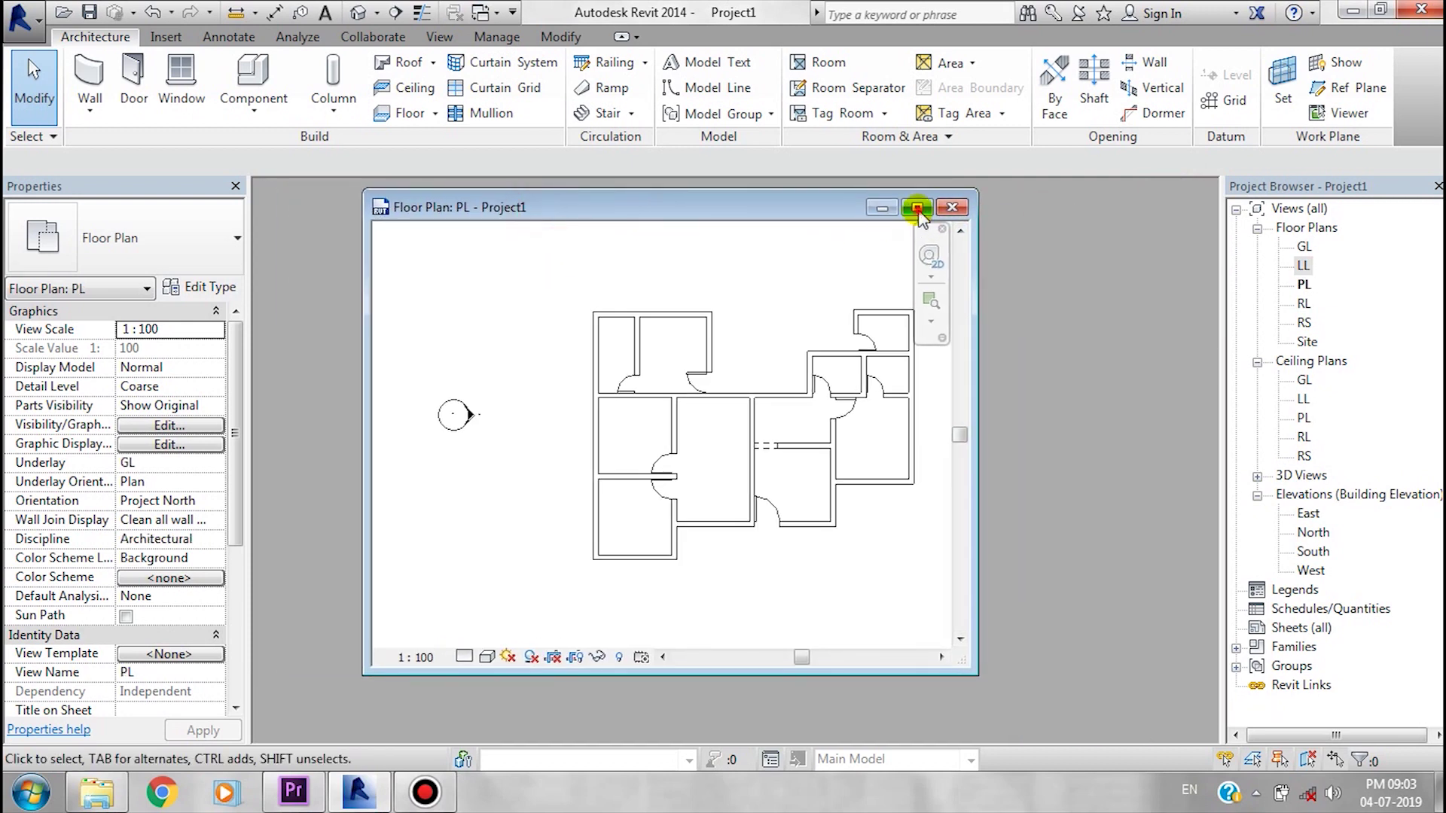
{"action": "left_click", "coordinate": [917, 208]}
{"action": "scroll", "coordinate": [474, 361], "scroll_direction": "up", "scroll_amount": 2}
{"action": "key", "text": "z"}
{"action": "key", "text": "f"}
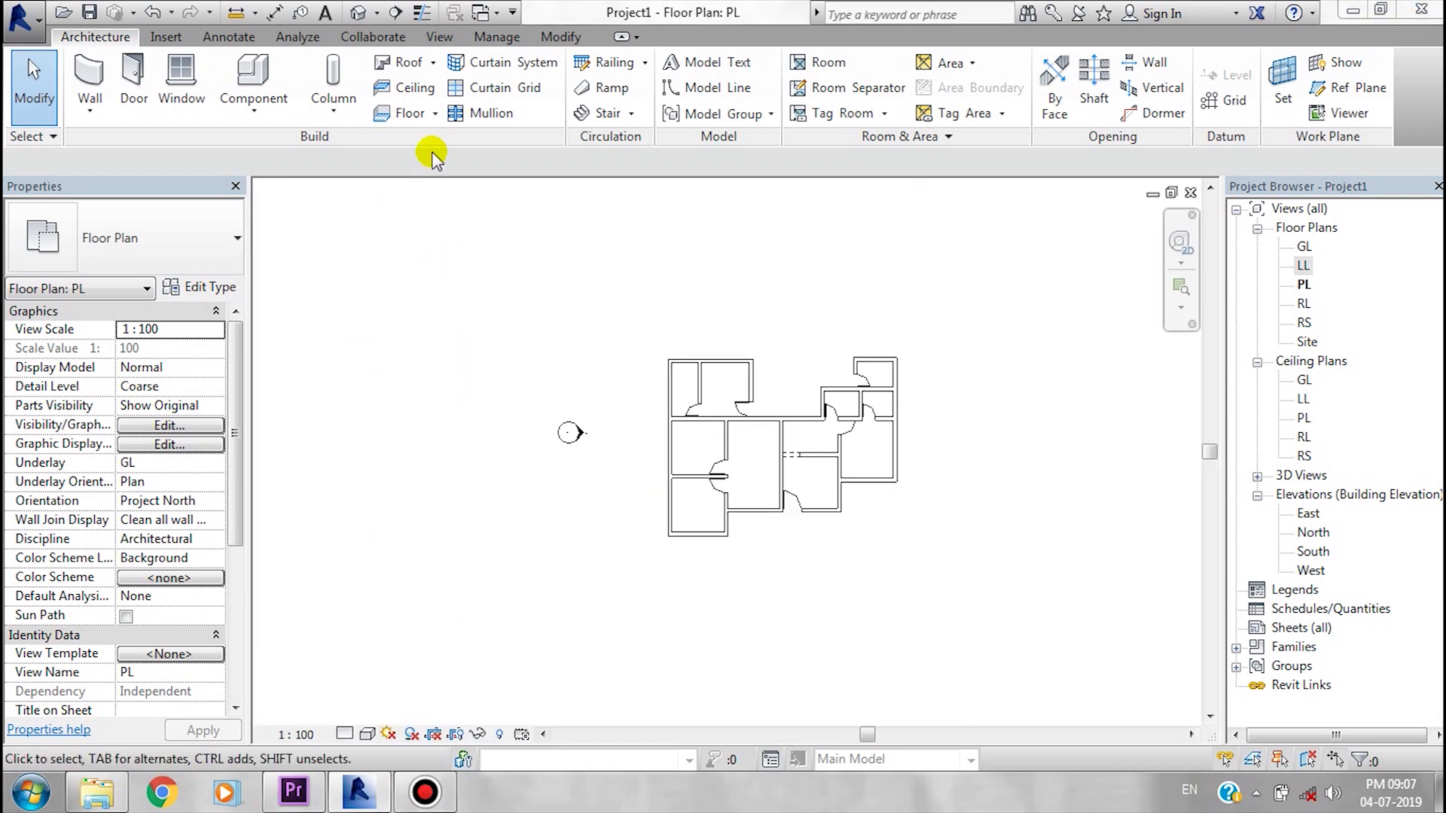
Zoom in and back out on the PL plan with the 2D SteeringWheel.
{"action": "left_click", "coordinate": [1181, 242]}
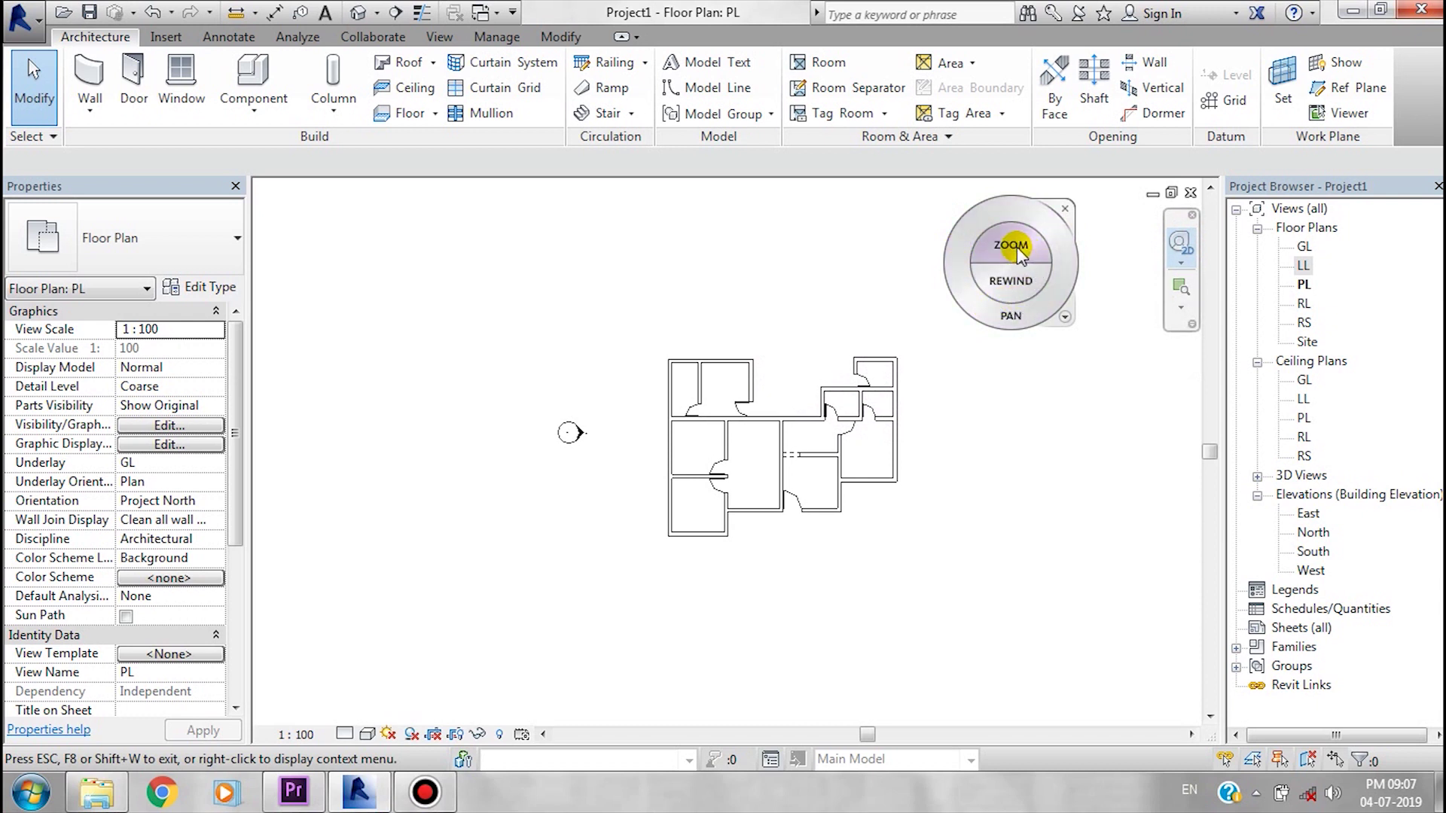
{"action": "left_click", "coordinate": [1017, 250]}
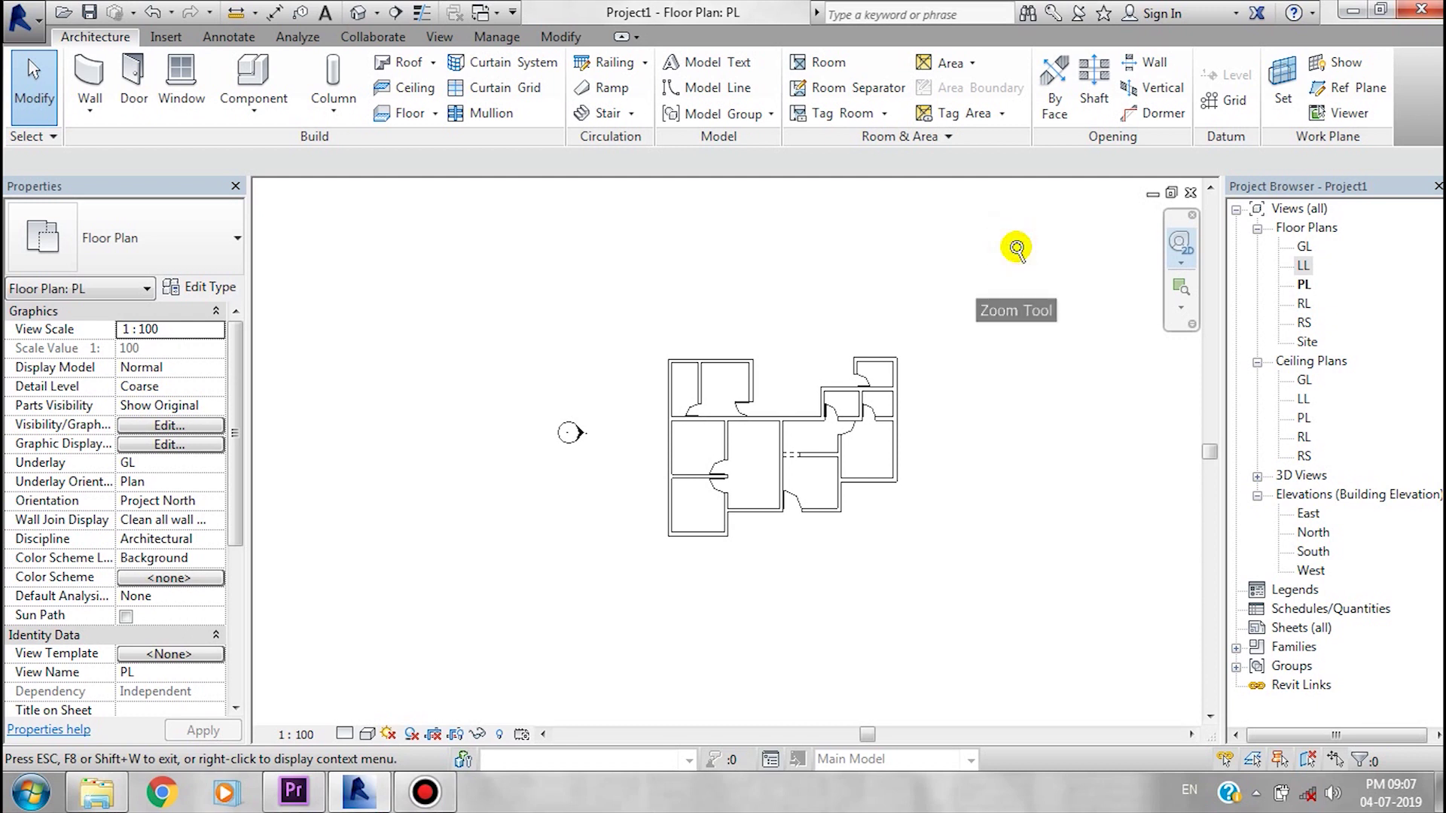
{"action": "left_click_drag", "start_coordinate": [1017, 250], "coordinate": [979, 128]}
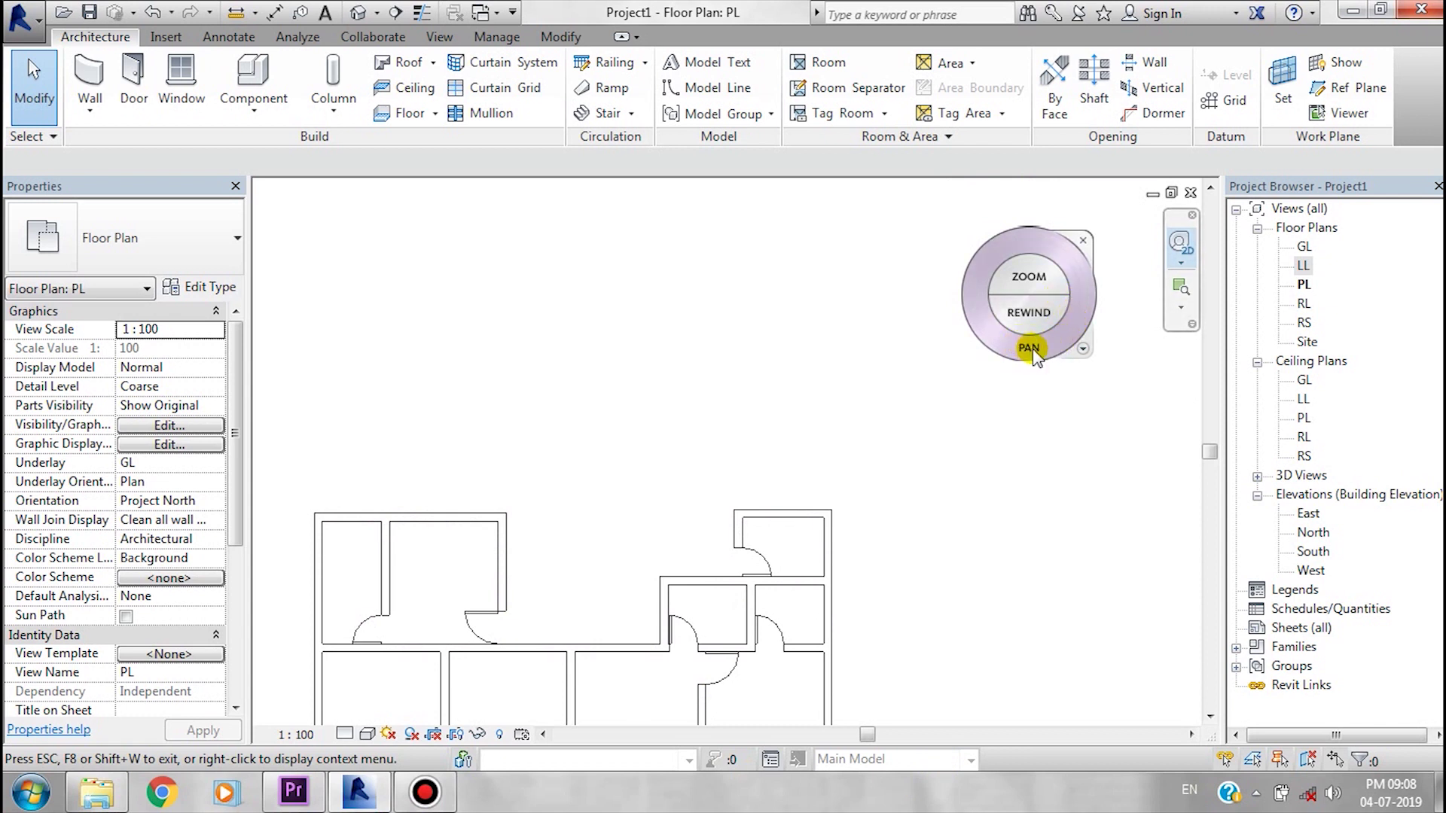
Pan the plan into full view, rewind to an earlier view, and close the wheel.
{"action": "left_click", "coordinate": [1030, 348]}
{"action": "left_click_drag", "start_coordinate": [1032, 342], "coordinate": [276, 609]}
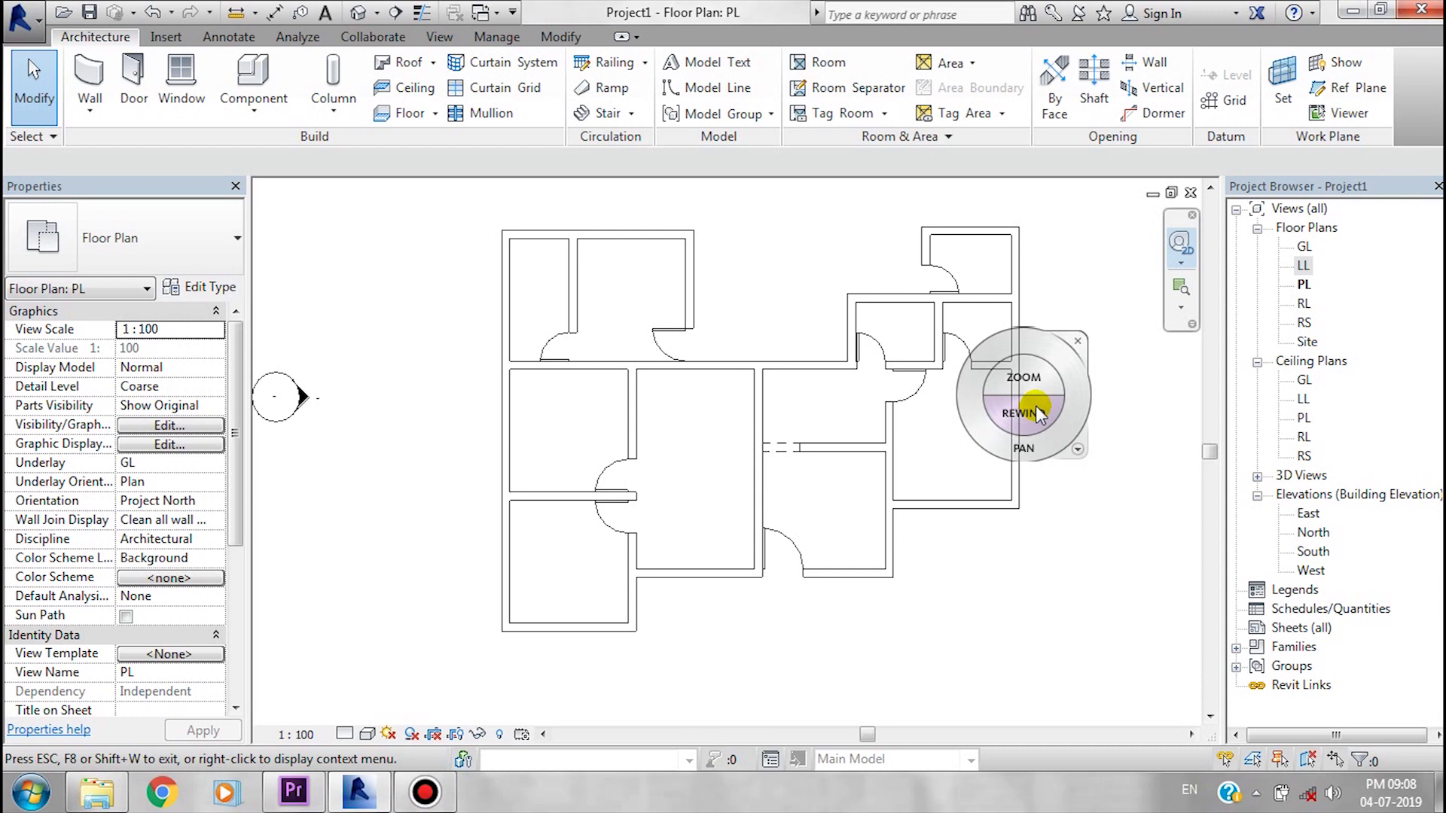
{"action": "left_click_drag", "start_coordinate": [1039, 414], "coordinate": [516, 625]}
{"action": "left_click_drag", "start_coordinate": [743, 405], "coordinate": [856, 417]}
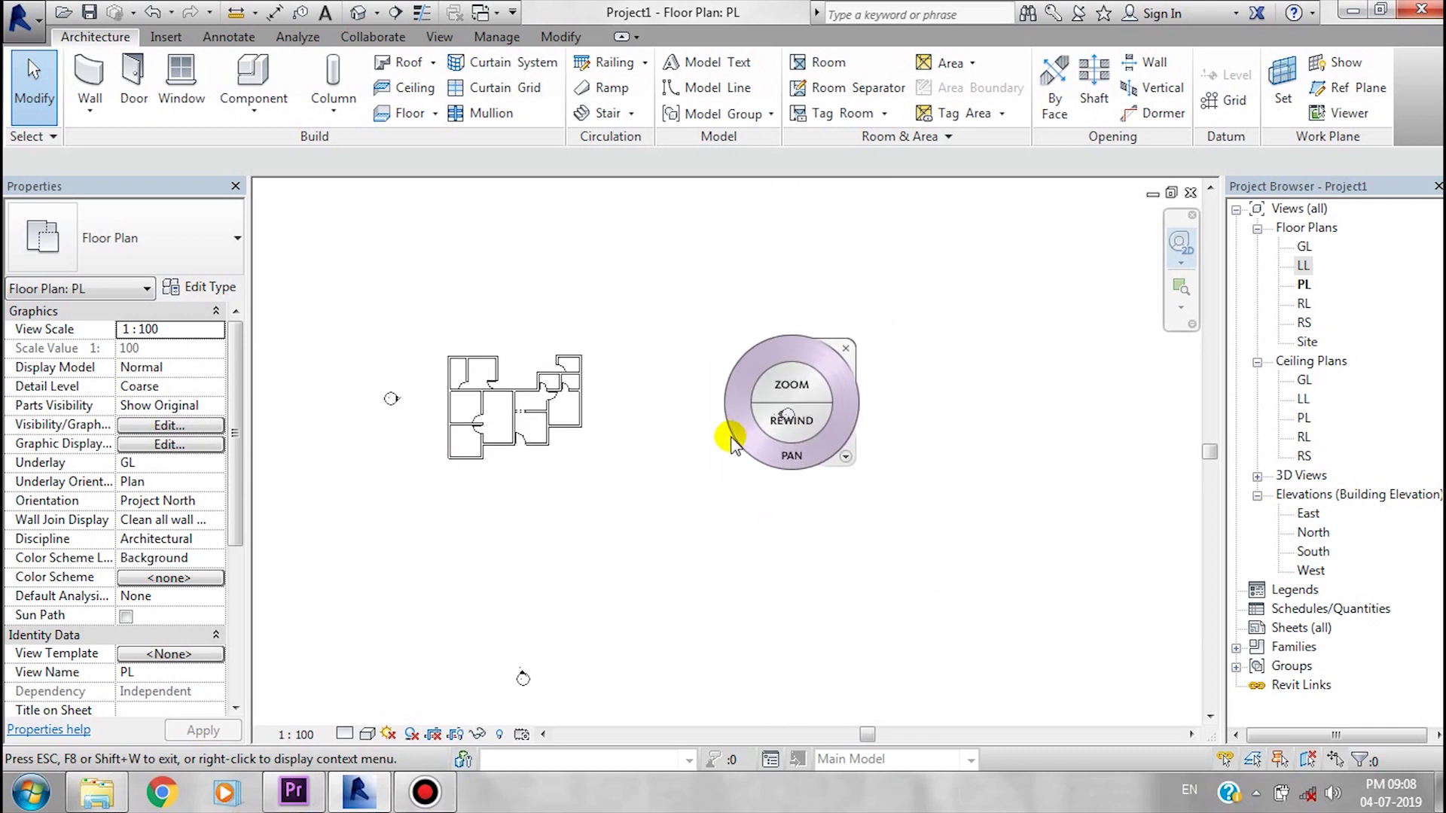
{"action": "left_click", "coordinate": [844, 352]}
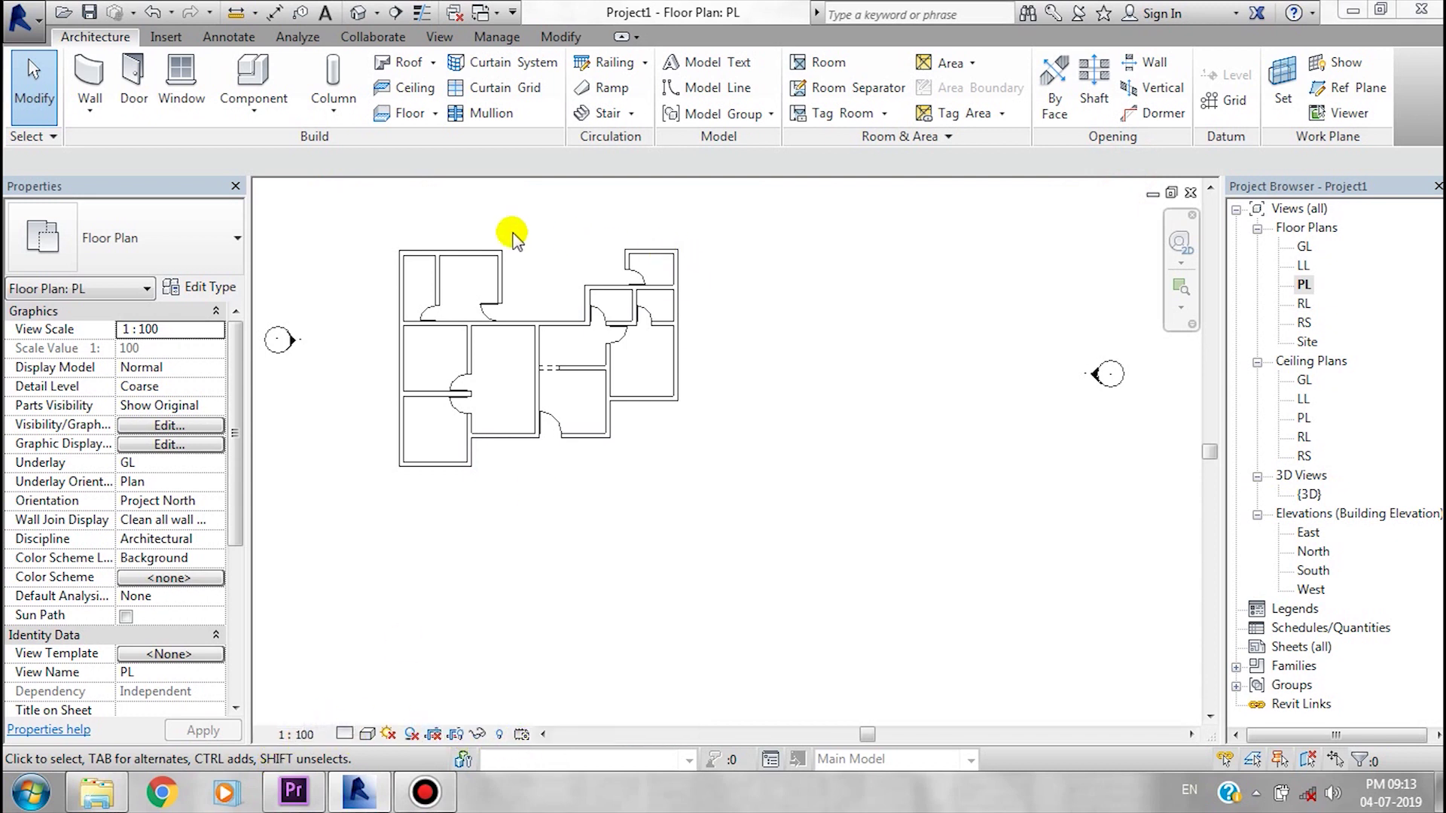
Keep the 1:100 view scale, set Detail Level to Fine, and centre the plan.
{"action": "left_click", "coordinate": [296, 735]}
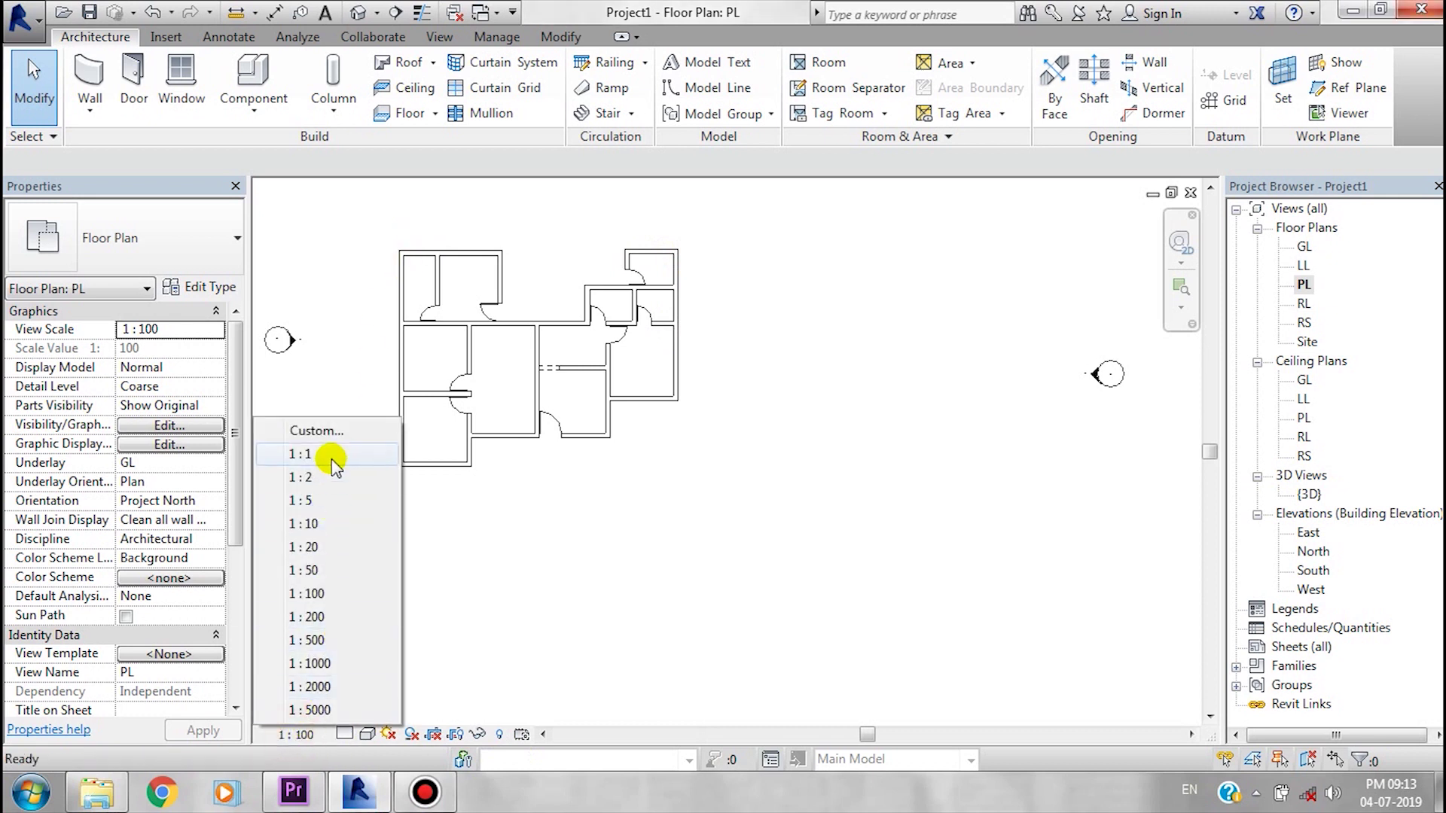
{"action": "left_click", "coordinate": [499, 645]}
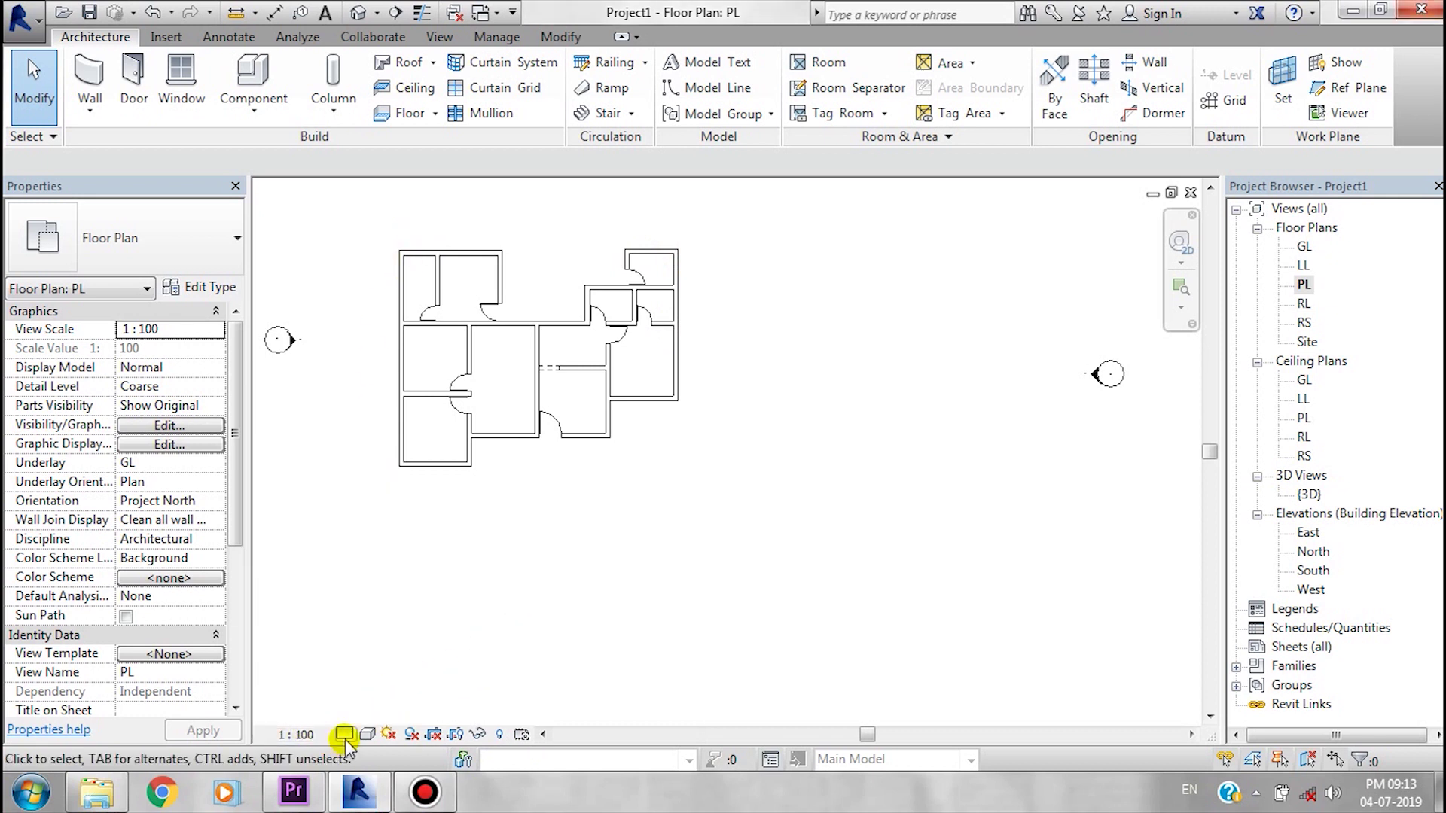
{"action": "left_click", "coordinate": [345, 737]}
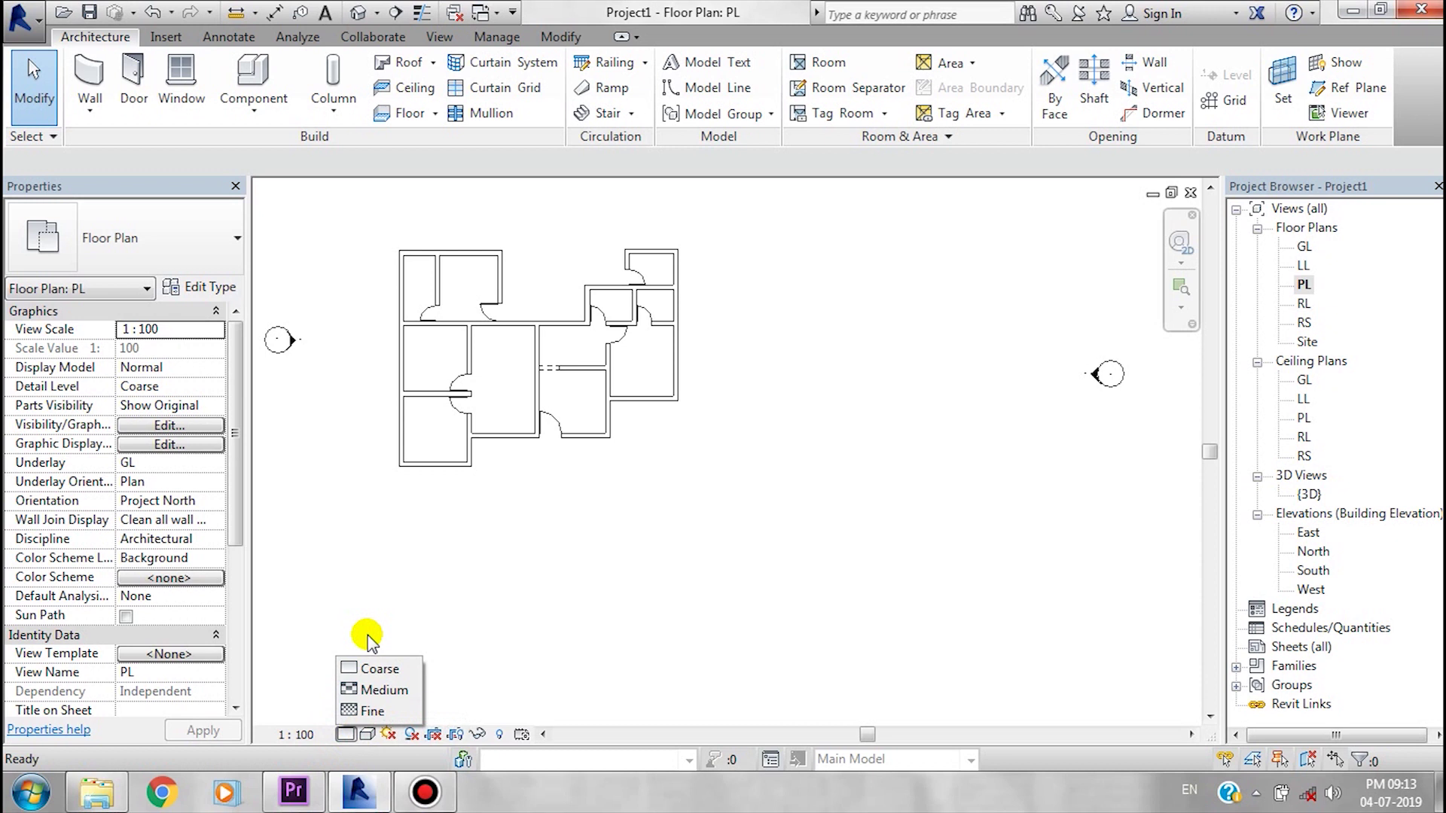
{"action": "left_click", "coordinate": [373, 712]}
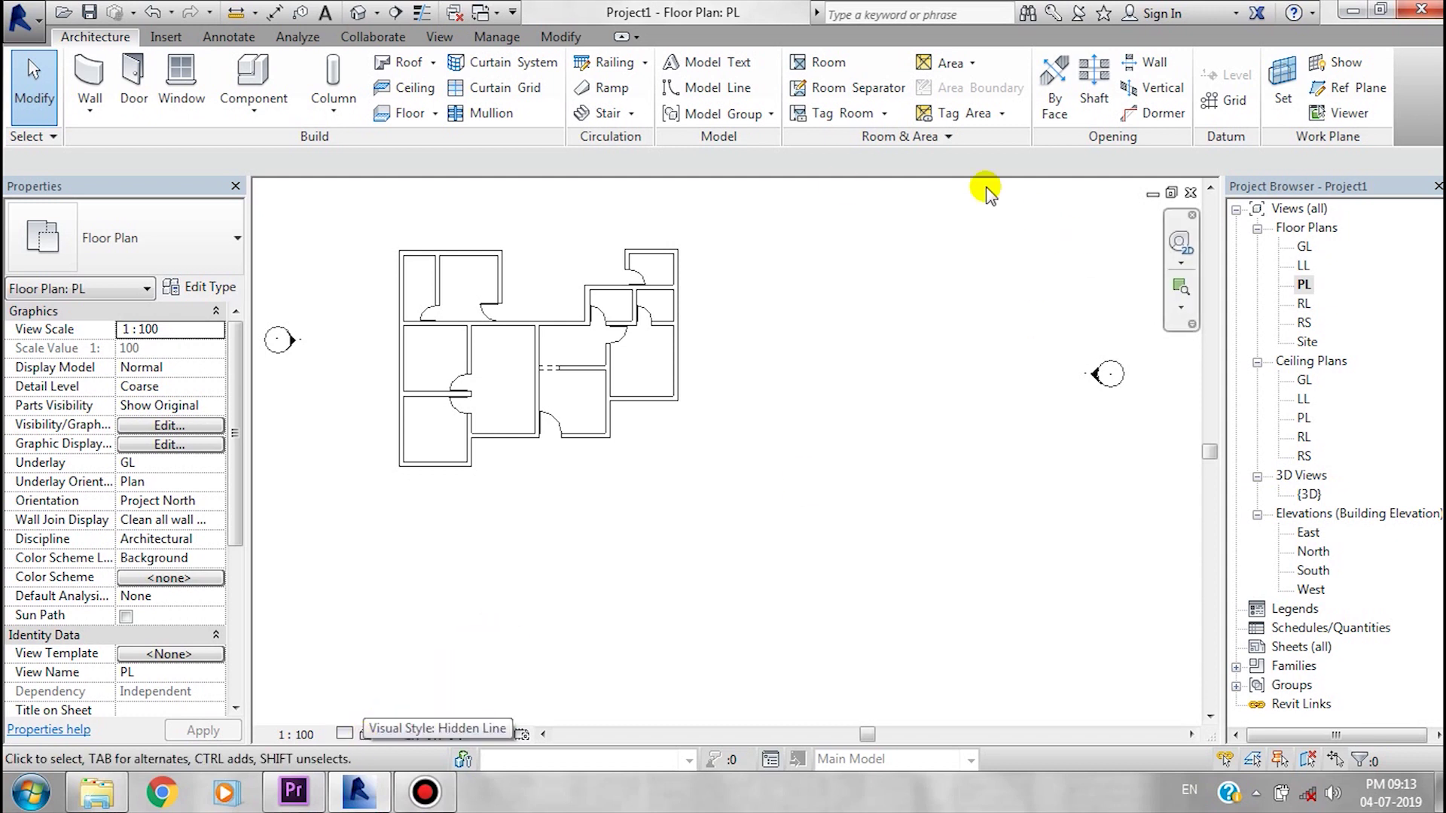
{"action": "middle_click_drag", "start_coordinate": [386, 329], "coordinate": [544, 421]}
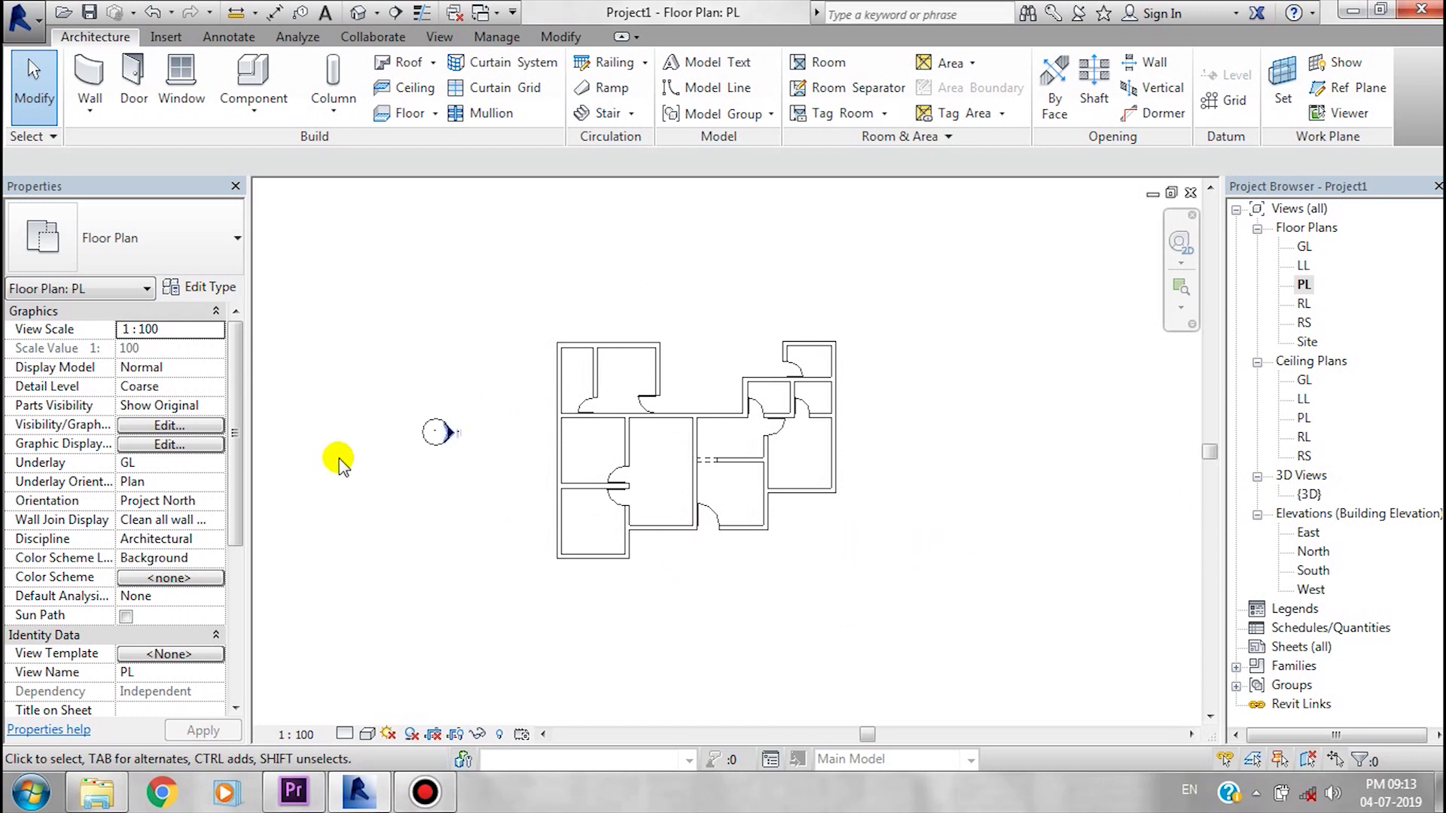
Open the house's {3D} view from the Project Browser's 3D Views.
{"action": "left_click", "coordinate": [357, 13]}
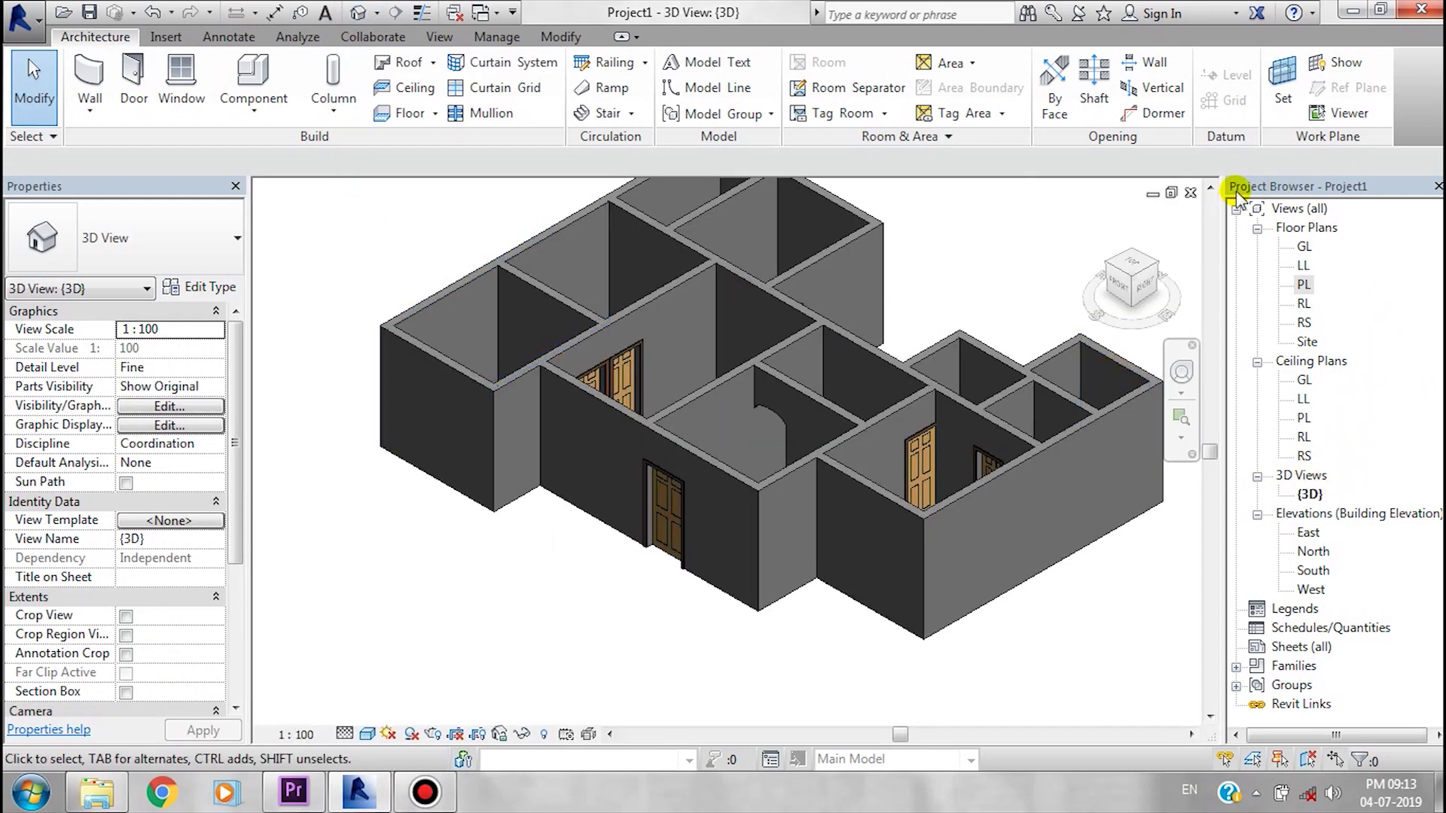
{"action": "double_click", "coordinate": [1310, 494]}
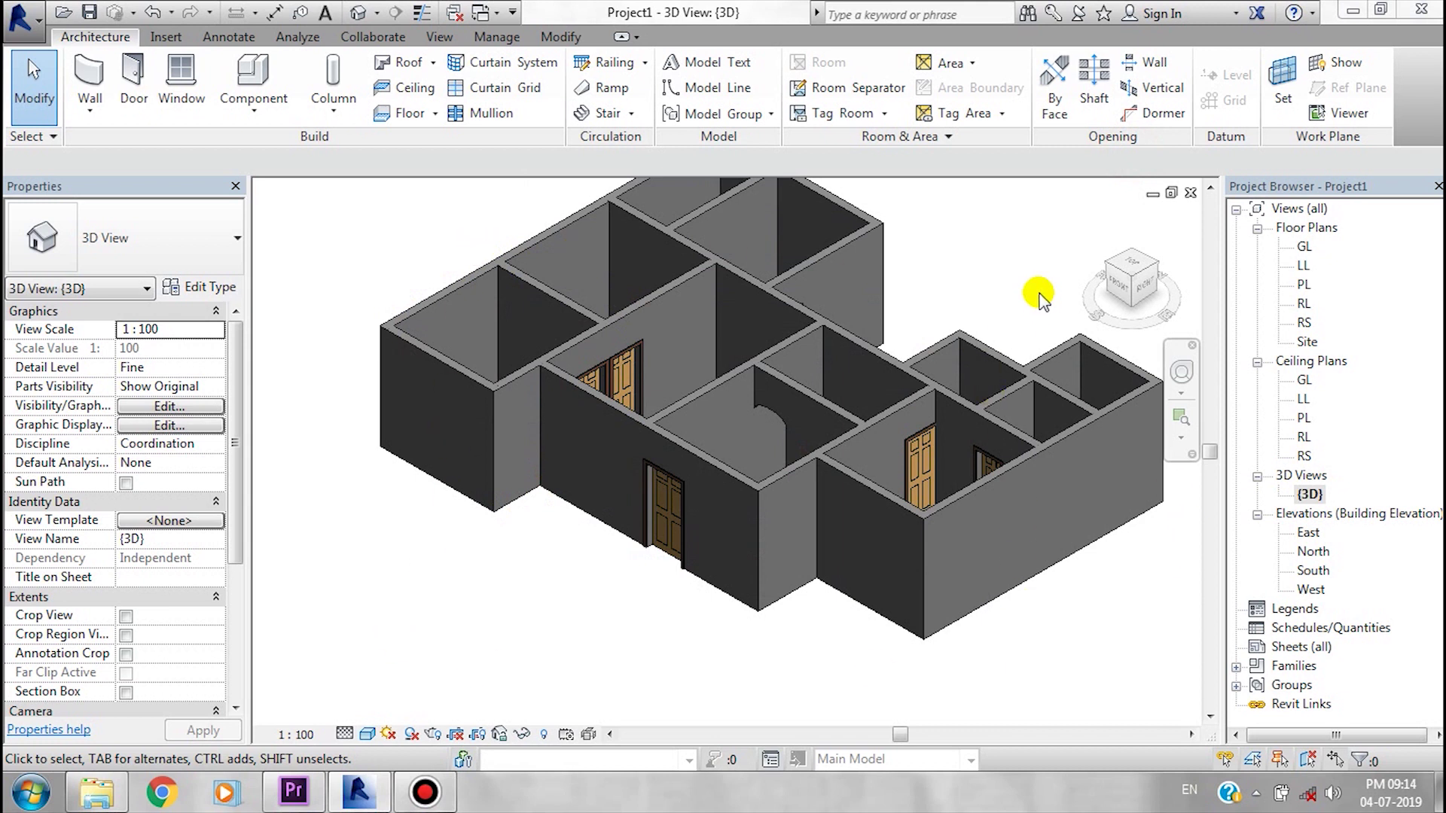
Preview the house in the Wireframe, Hidden Line and Shaded visual styles.
{"action": "left_click", "coordinate": [366, 734]}
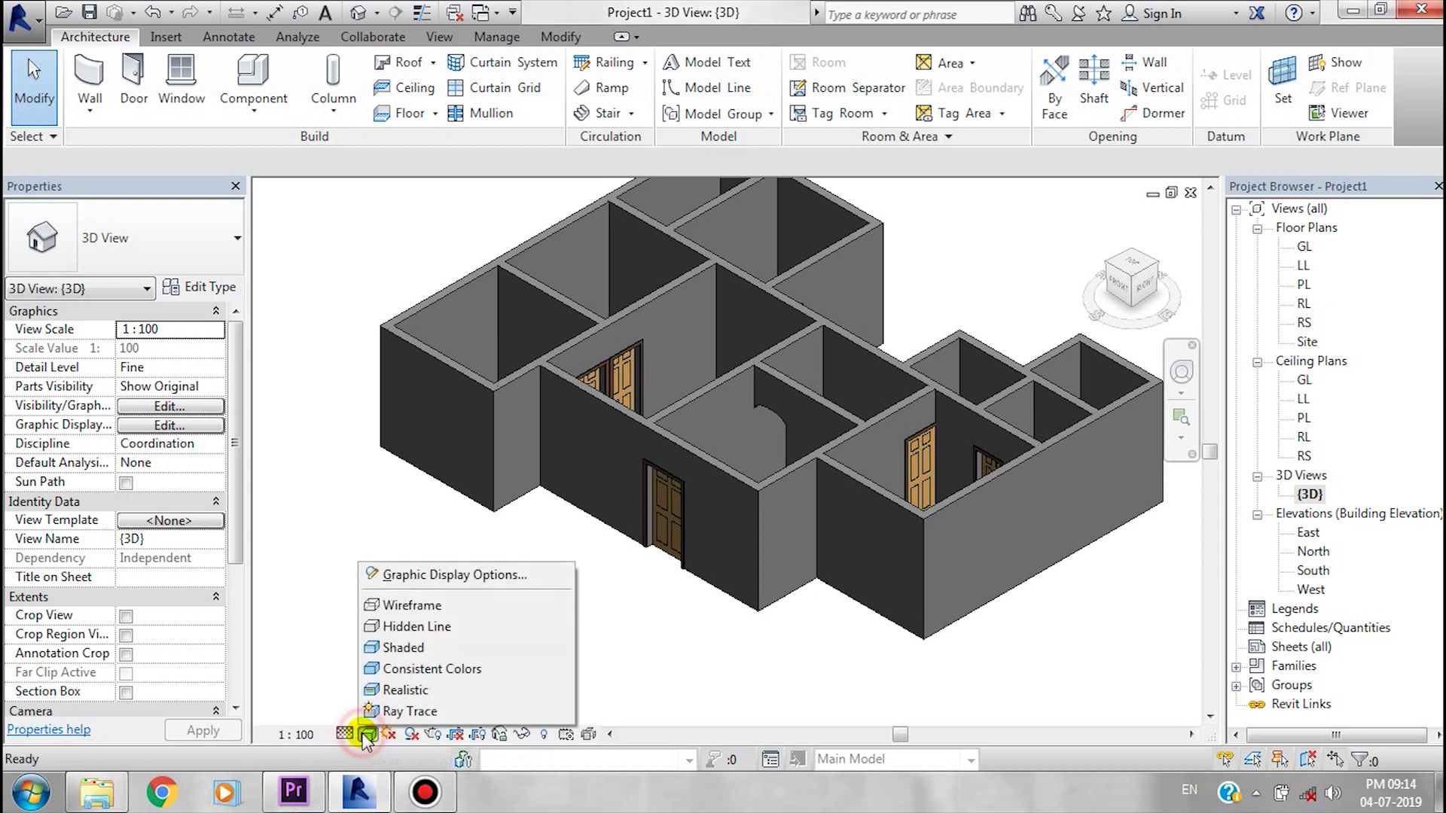
{"action": "left_click", "coordinate": [388, 608]}
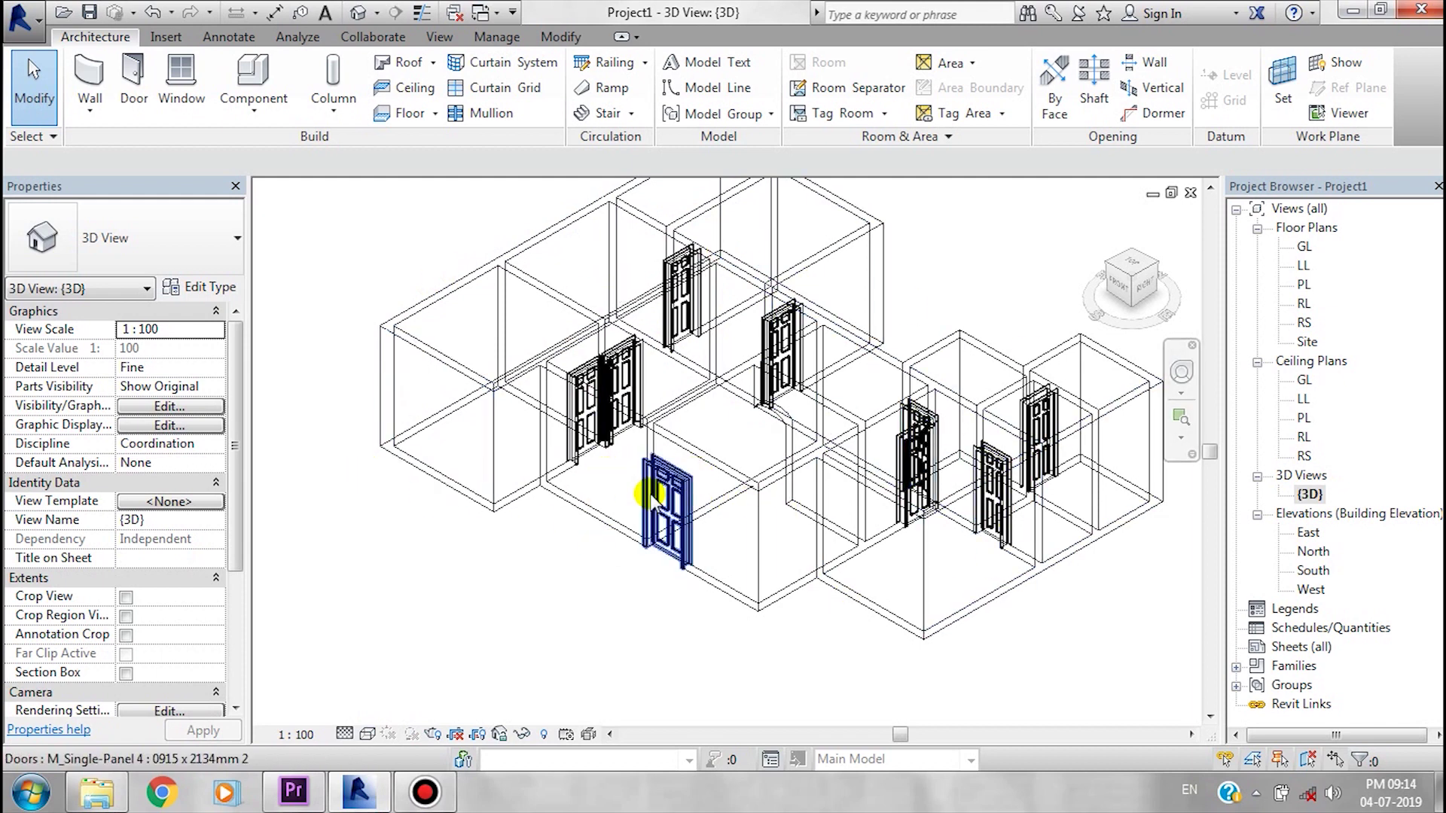
{"action": "left_click", "coordinate": [367, 735]}
{"action": "left_click", "coordinate": [416, 626]}
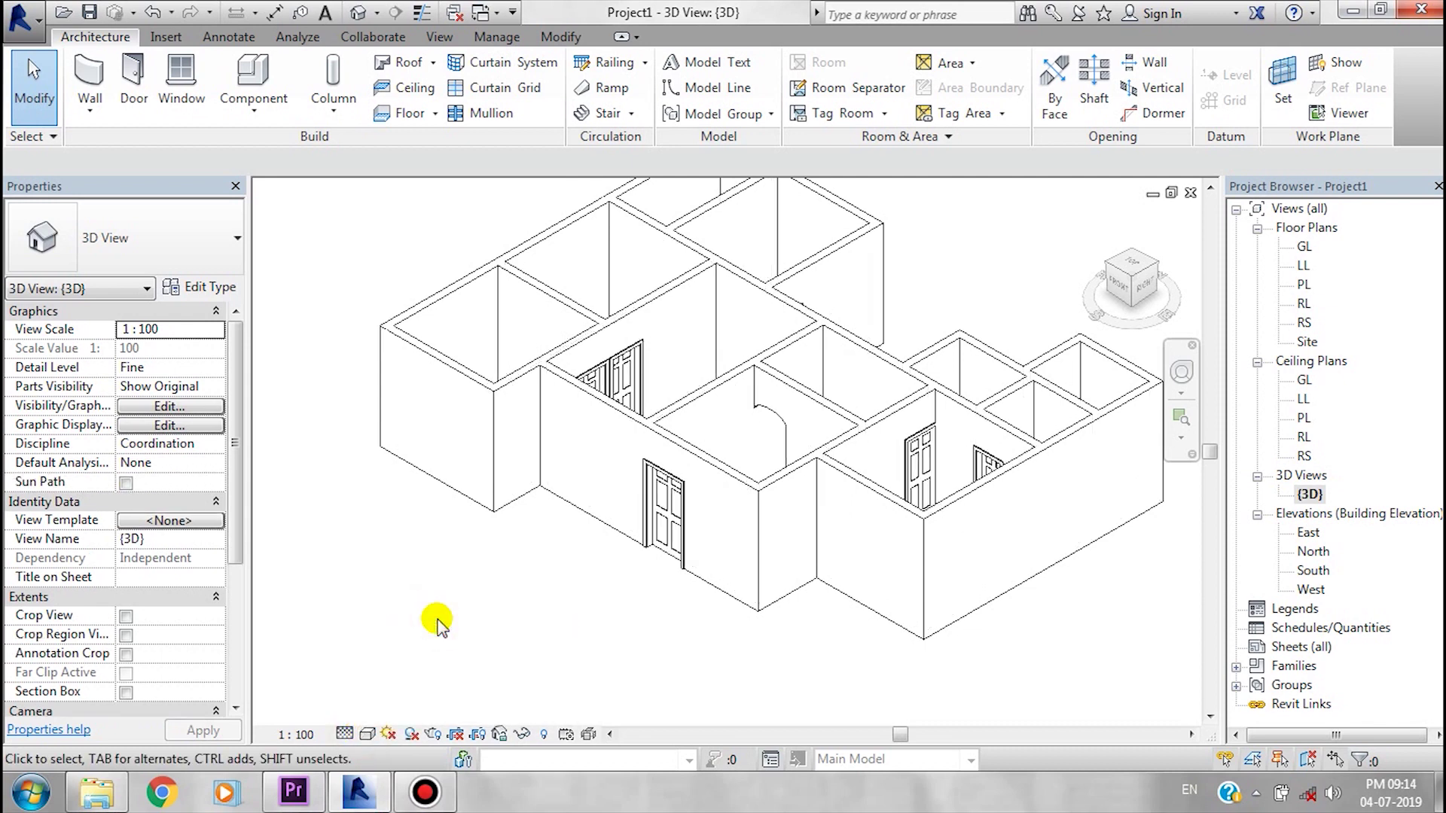
{"action": "left_click", "coordinate": [344, 735]}
{"action": "left_click", "coordinate": [367, 734]}
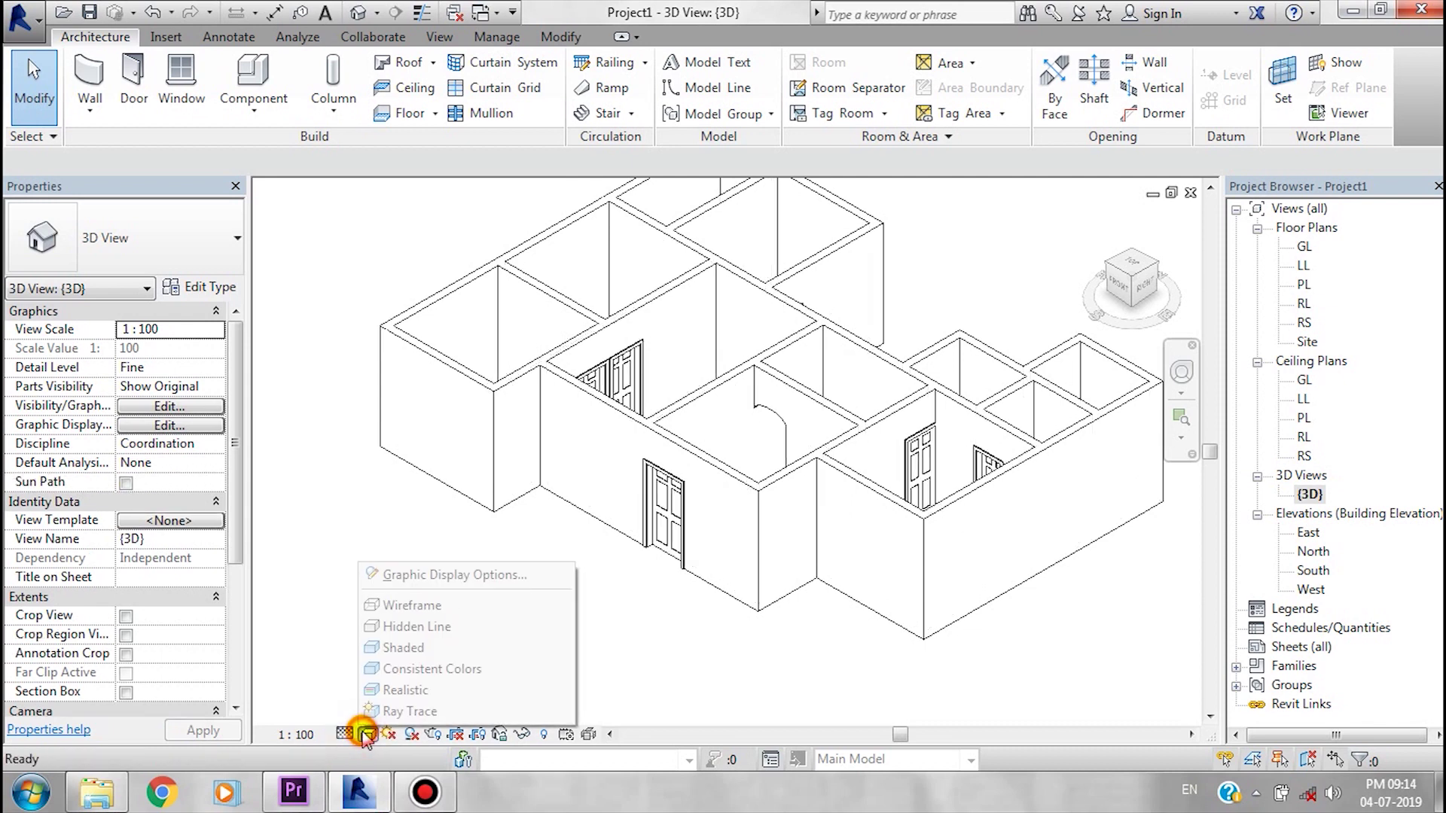
{"action": "left_click", "coordinate": [400, 647]}
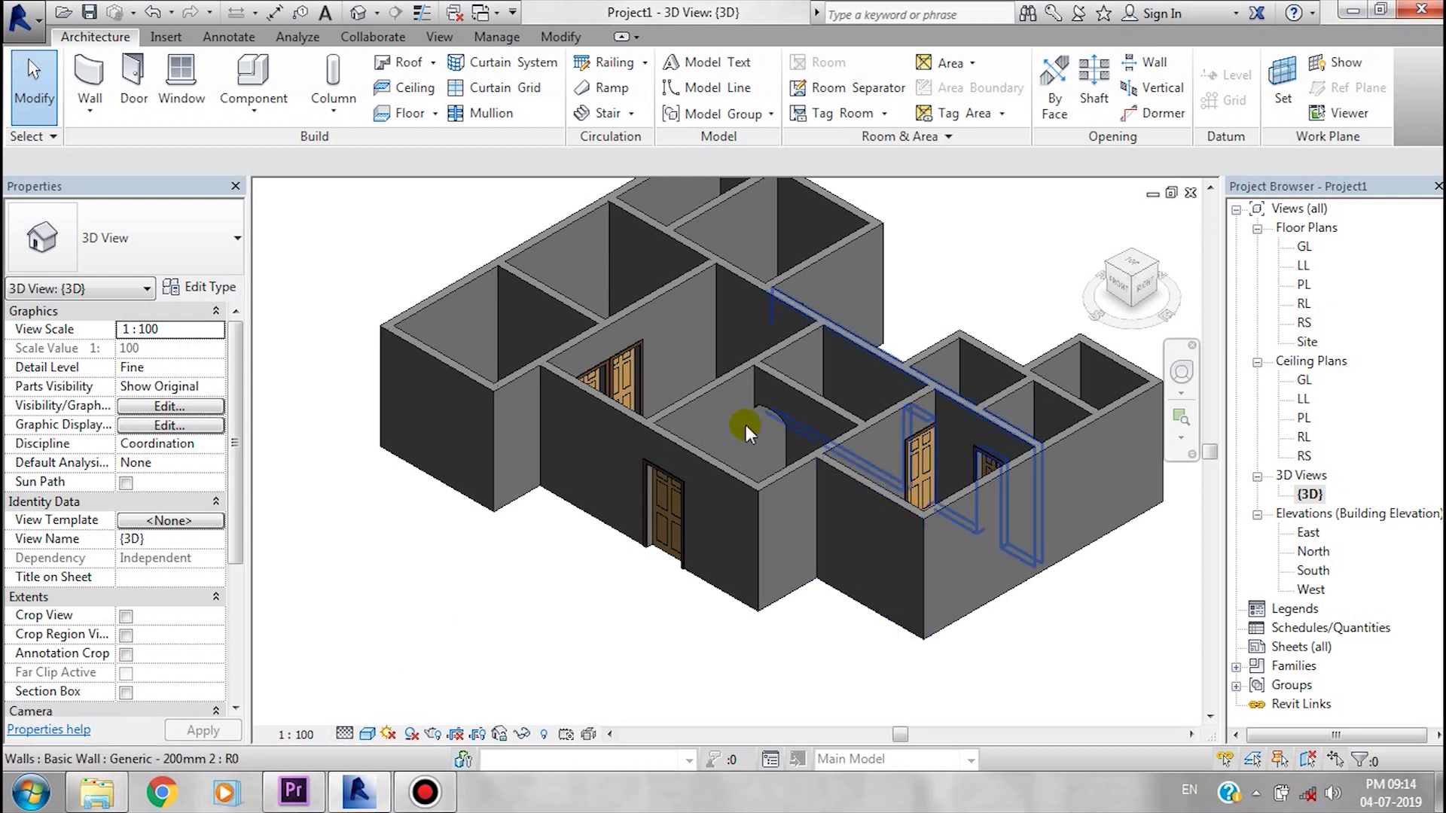
Set the 3D view to the Realistic style so the walls render as brick.
{"action": "left_click", "coordinate": [366, 735]}
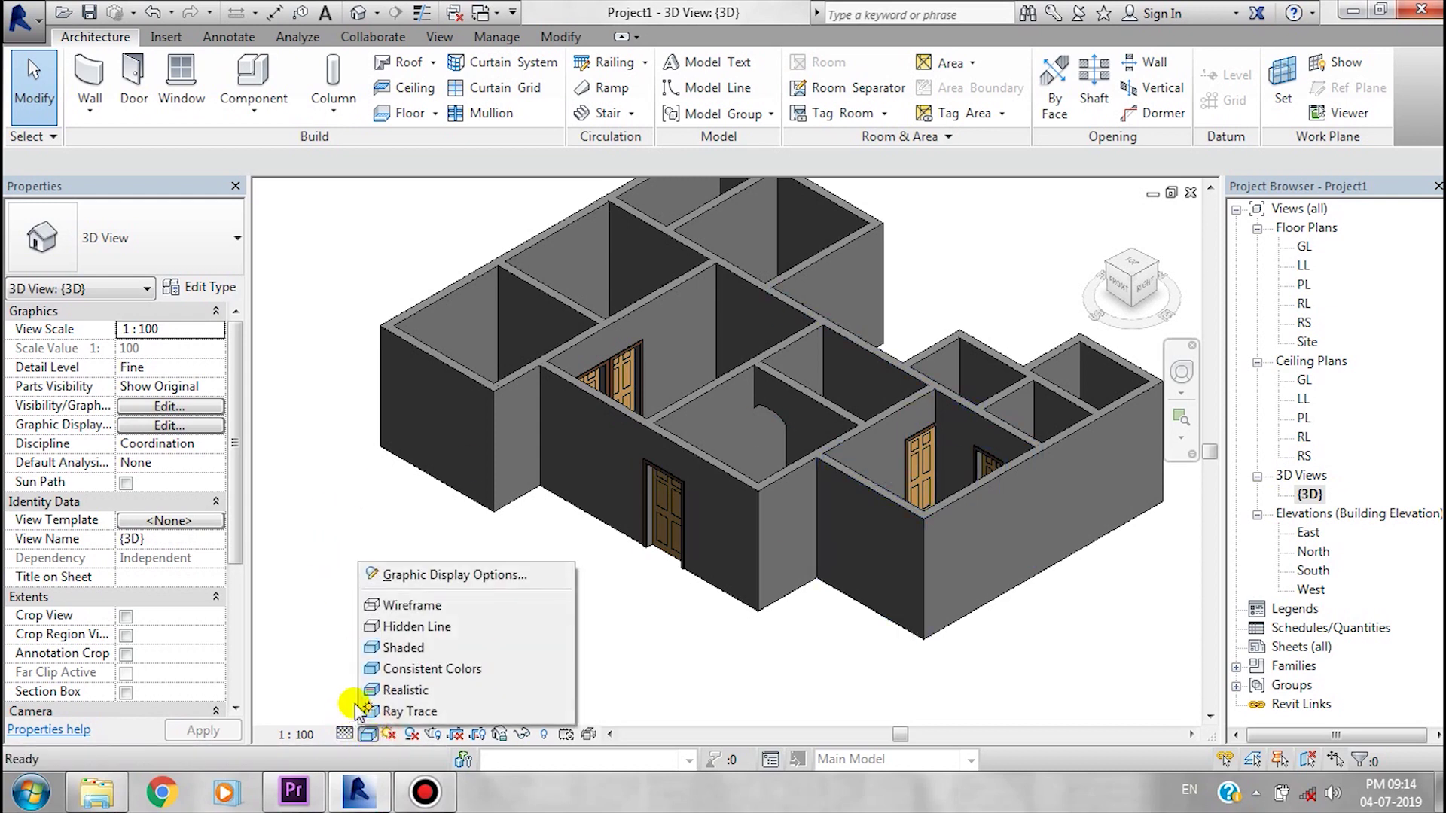
{"action": "left_click", "coordinate": [405, 690]}
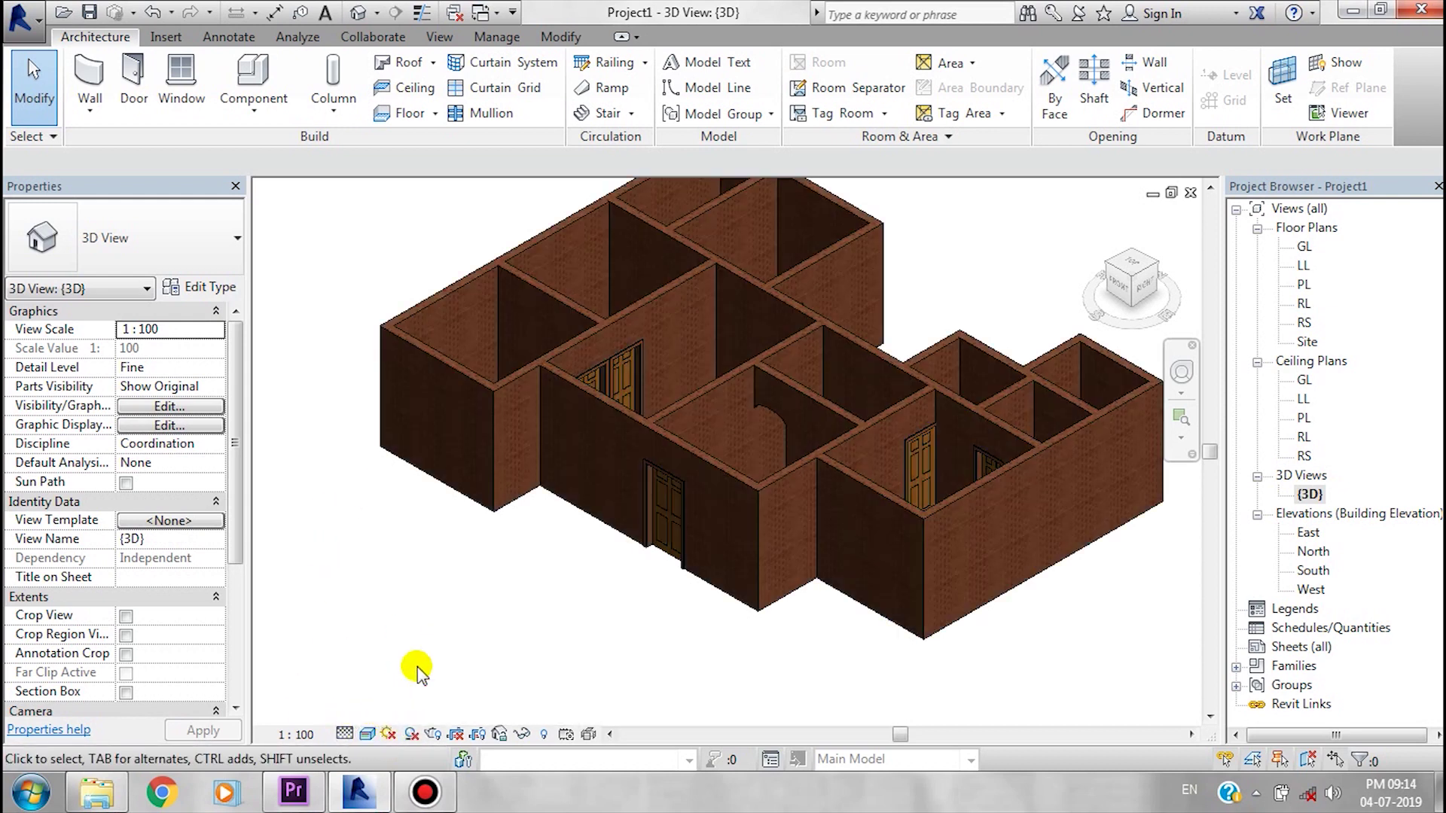
{"action": "scroll", "coordinate": [708, 497], "scroll_direction": "up", "scroll_amount": 5}
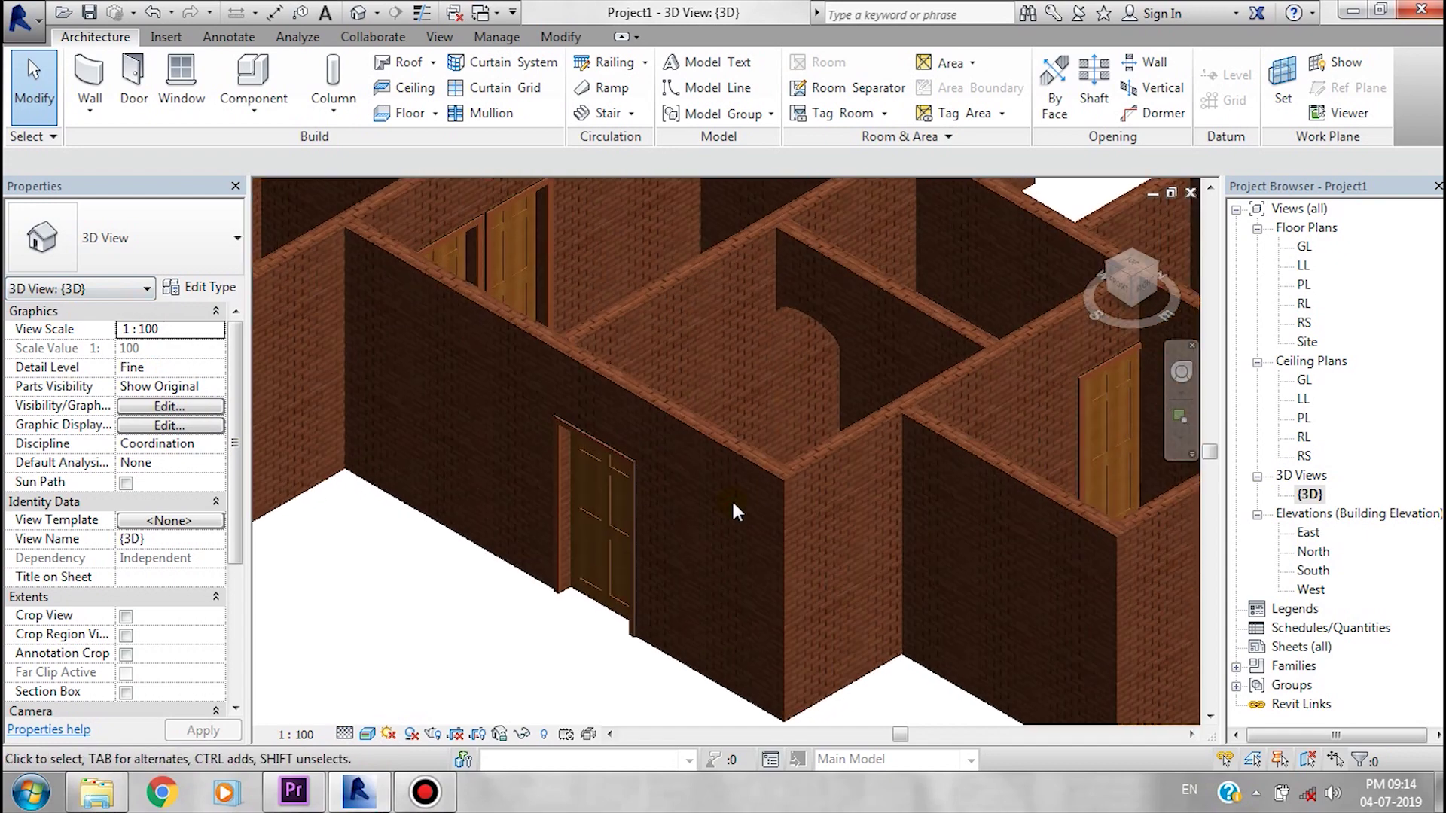
{"action": "scroll", "coordinate": [791, 474], "scroll_direction": "down", "scroll_amount": 3}
{"action": "scroll", "coordinate": [839, 463], "scroll_direction": "up", "scroll_amount": 6}
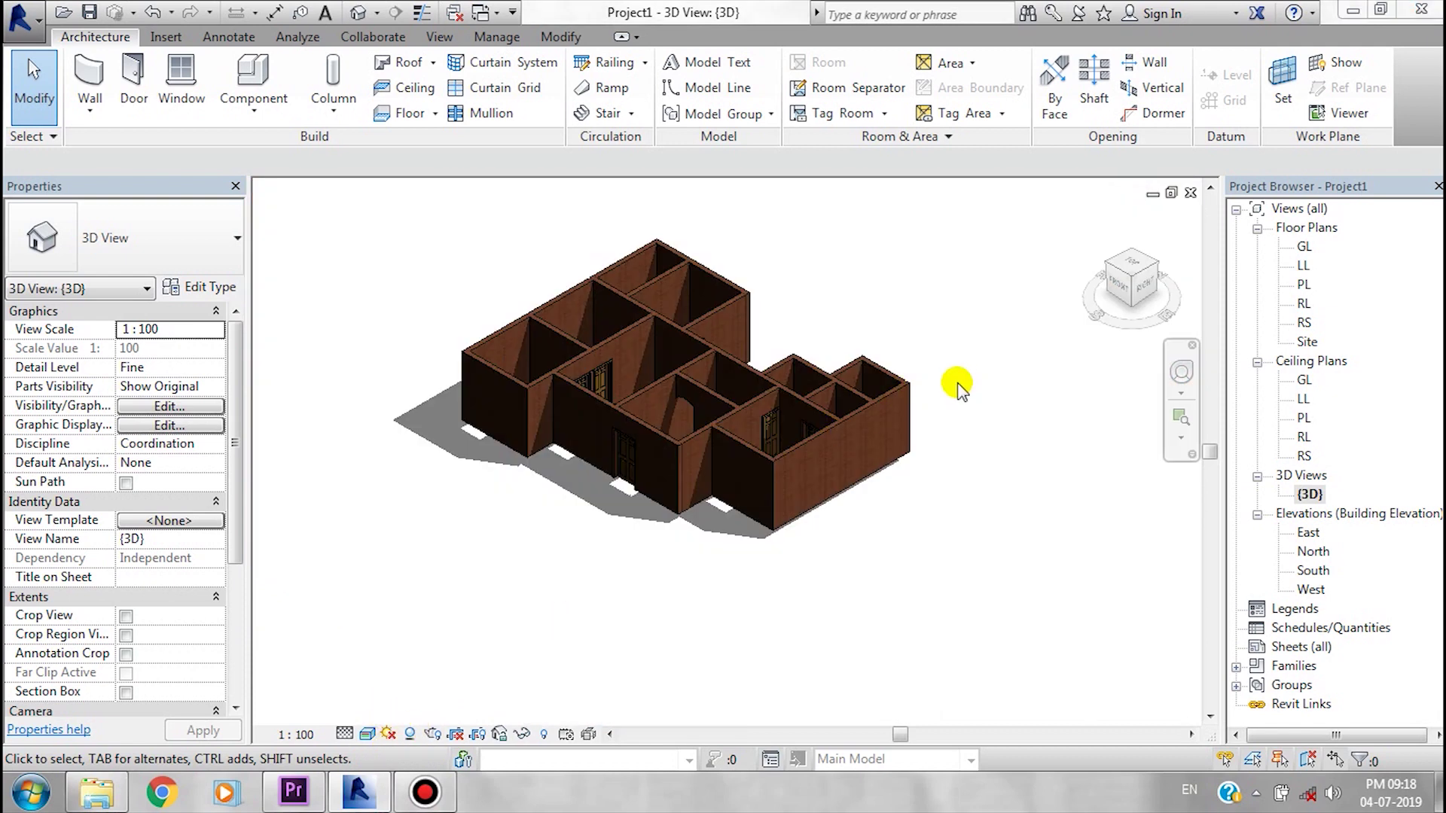
{"action": "left_click", "coordinate": [416, 732]}
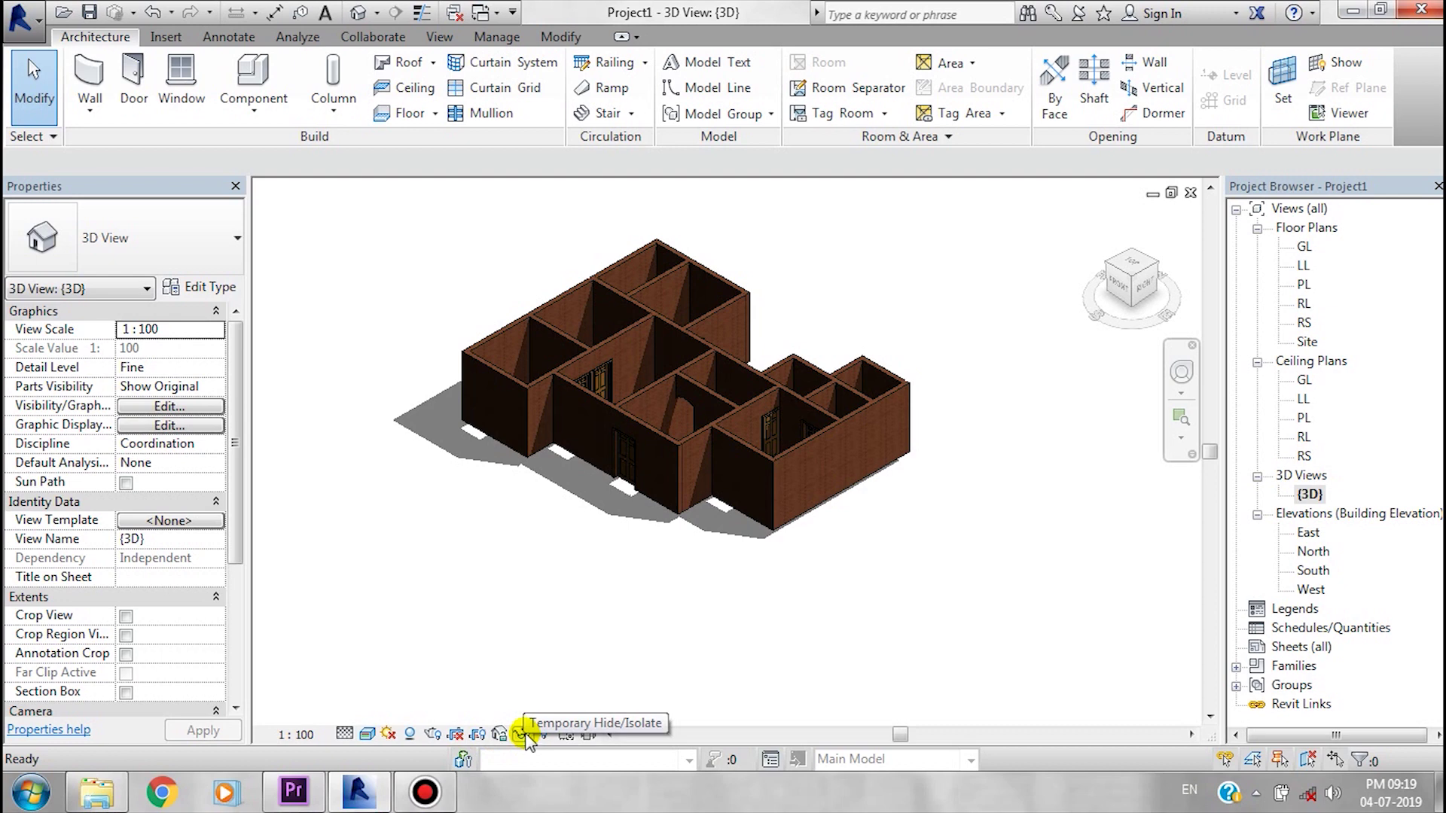
{"action": "key", "text": "Tab"}
{"action": "left_click", "coordinate": [840, 519]}
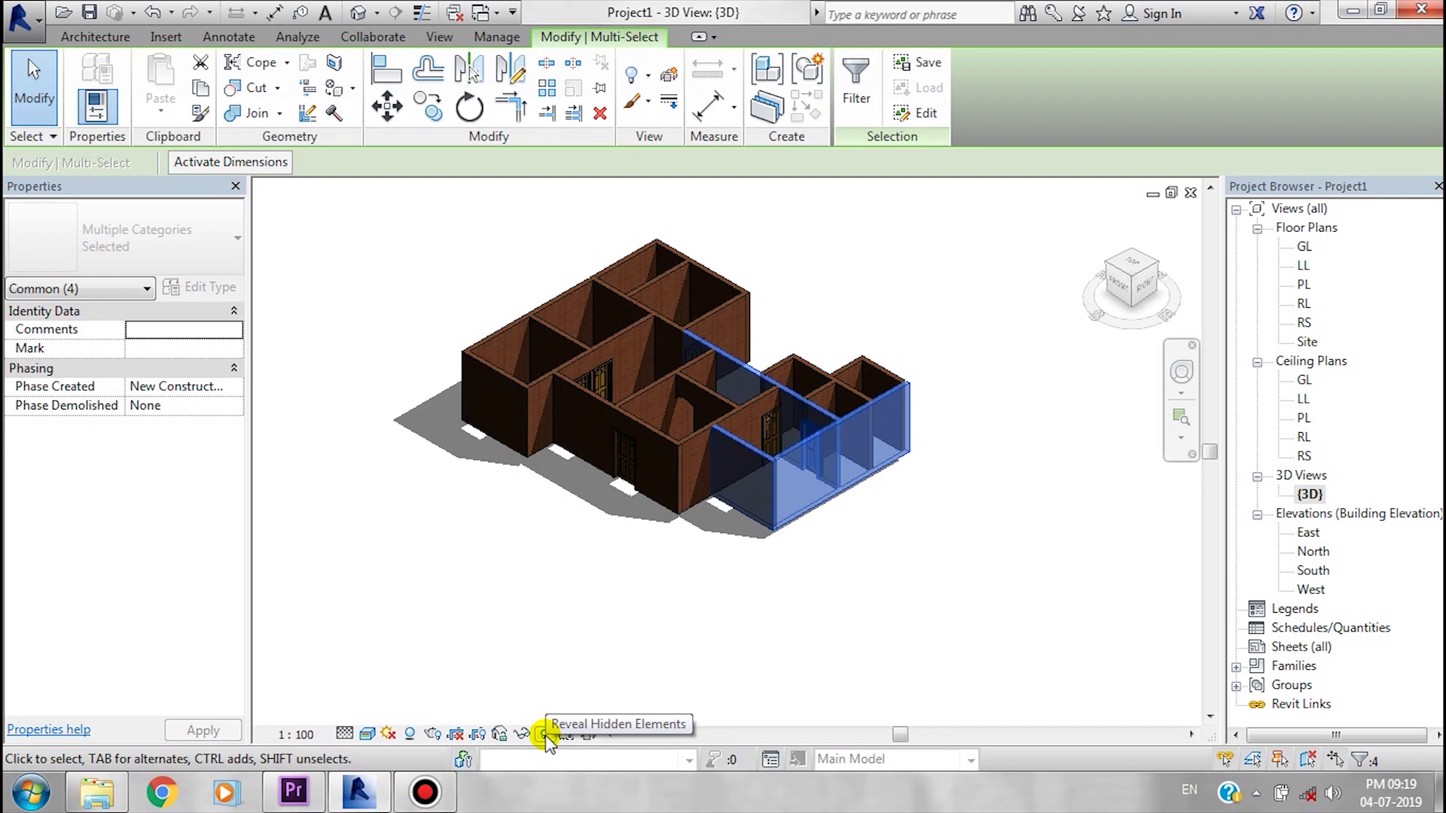
{"action": "left_click", "coordinate": [1065, 219]}
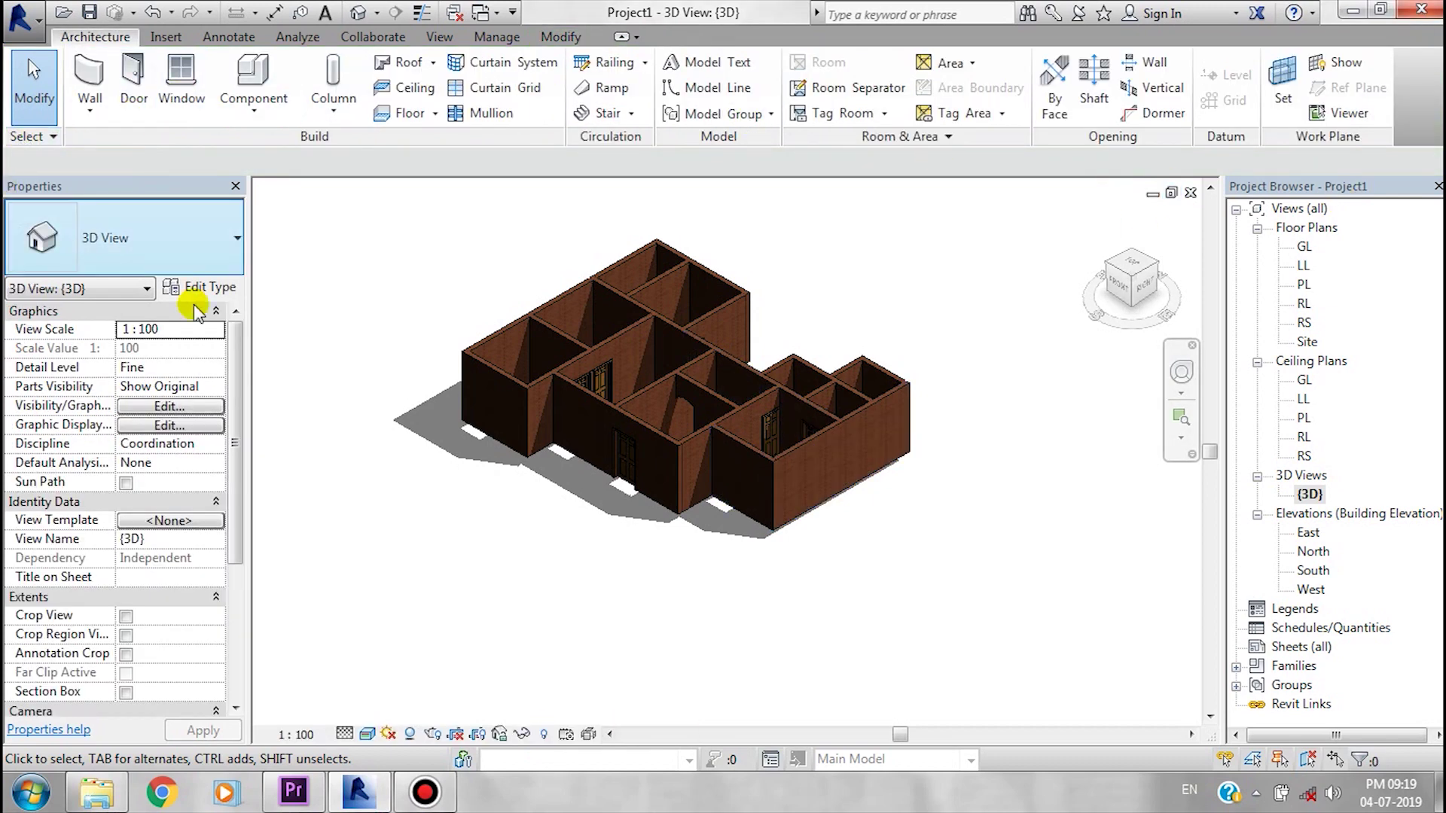